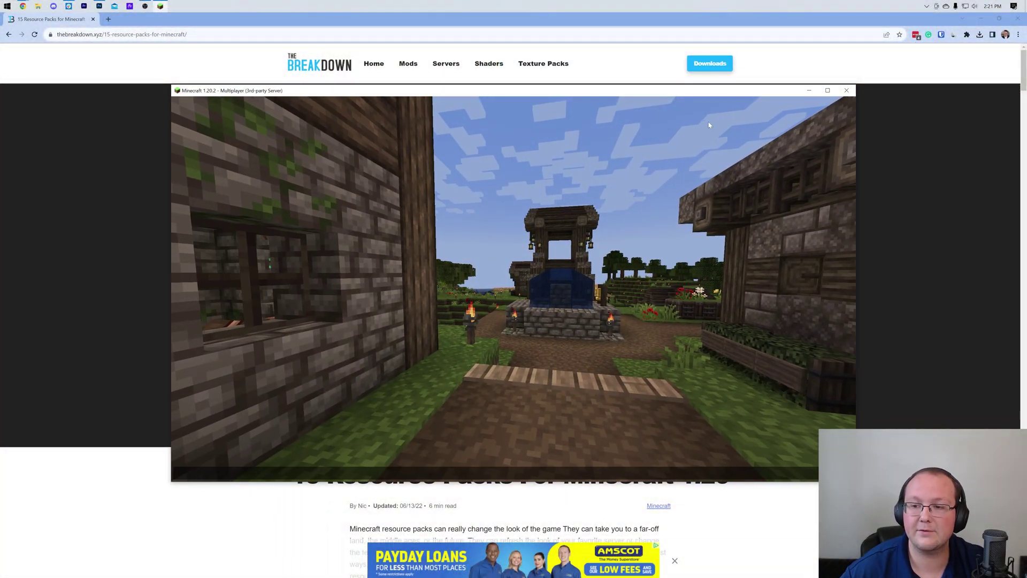
- Close the Minecraft window and open the John Smith Legacy download page from the resource pack list in a new tab
click(846, 91)
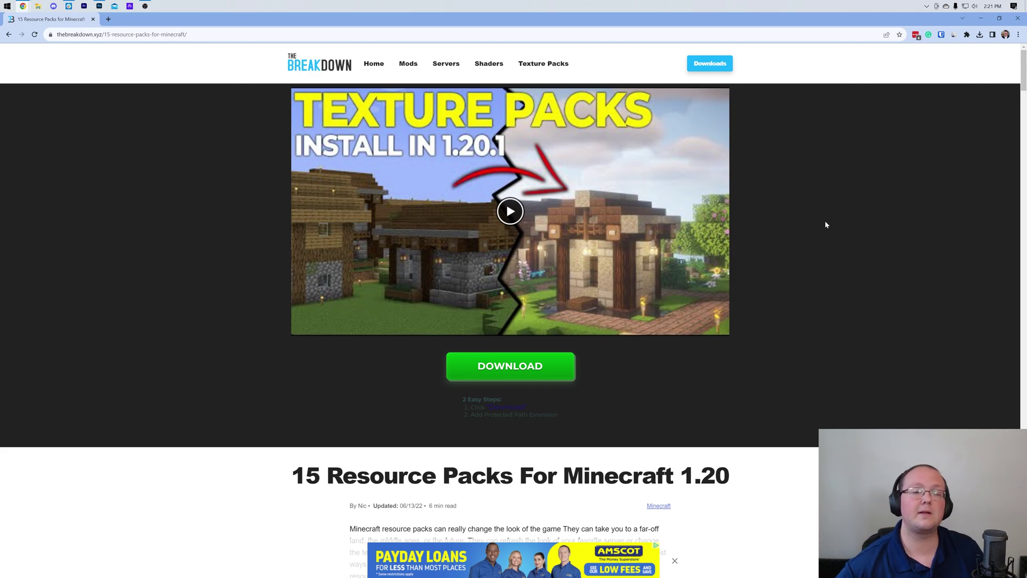
scroll(651, 361, down, 6)
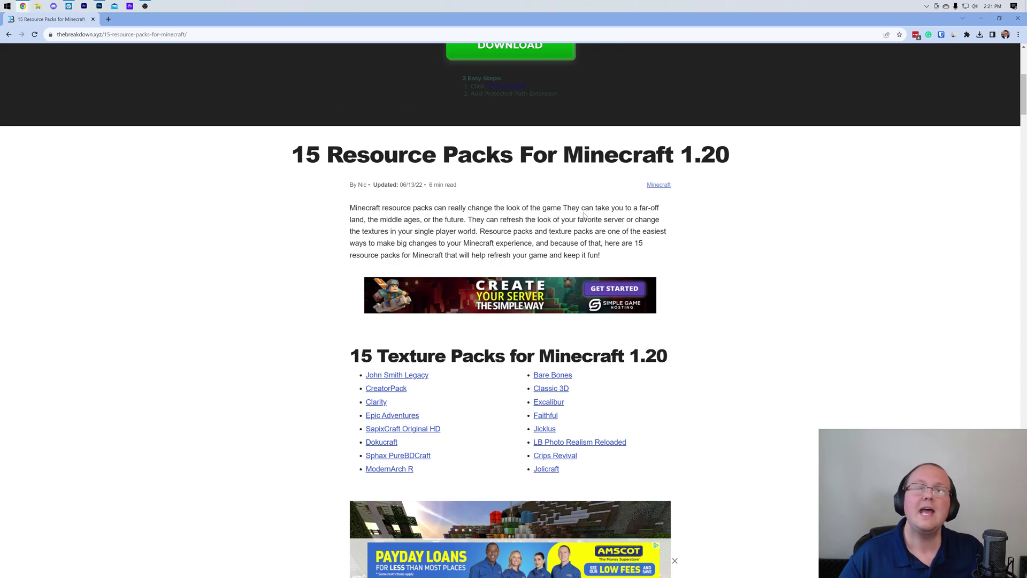
scroll(486, 162, down, 8)
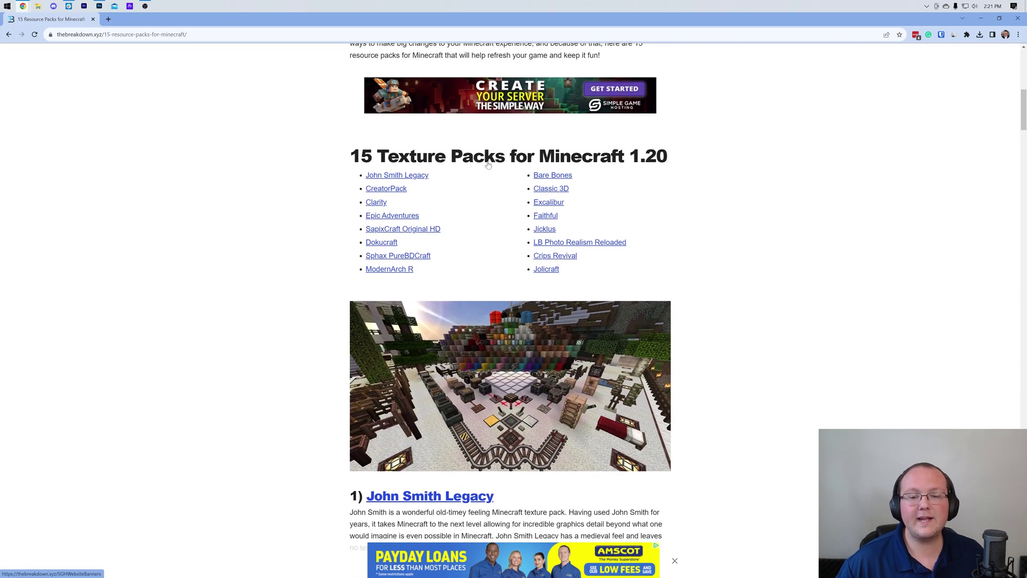
scroll(486, 162, down, 2)
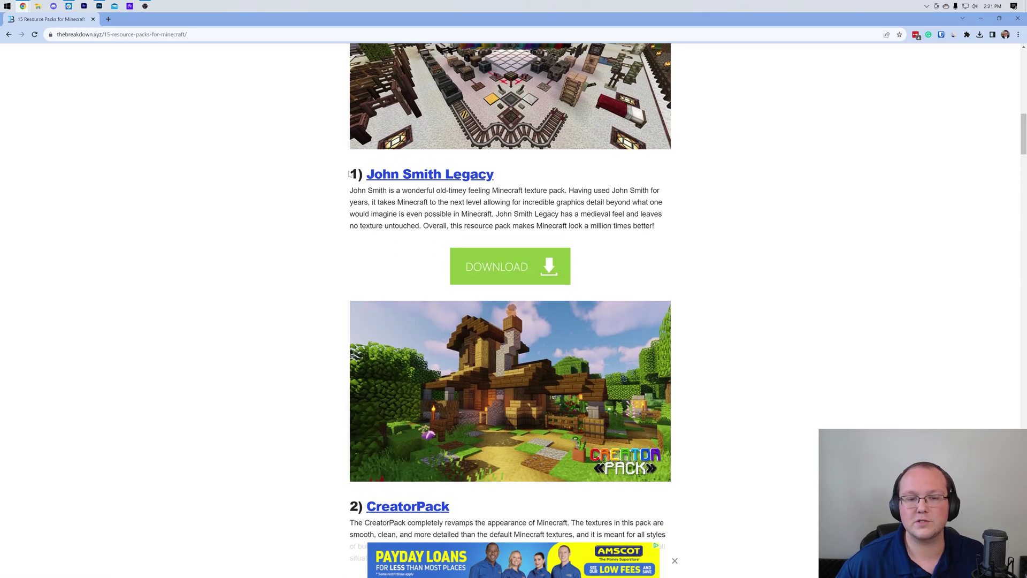
right_click(506, 263)
click(530, 270)
- Open the Sphax PureBDcraft download page from the resource pack list in a new tab
scroll(451, 258, down, 15)
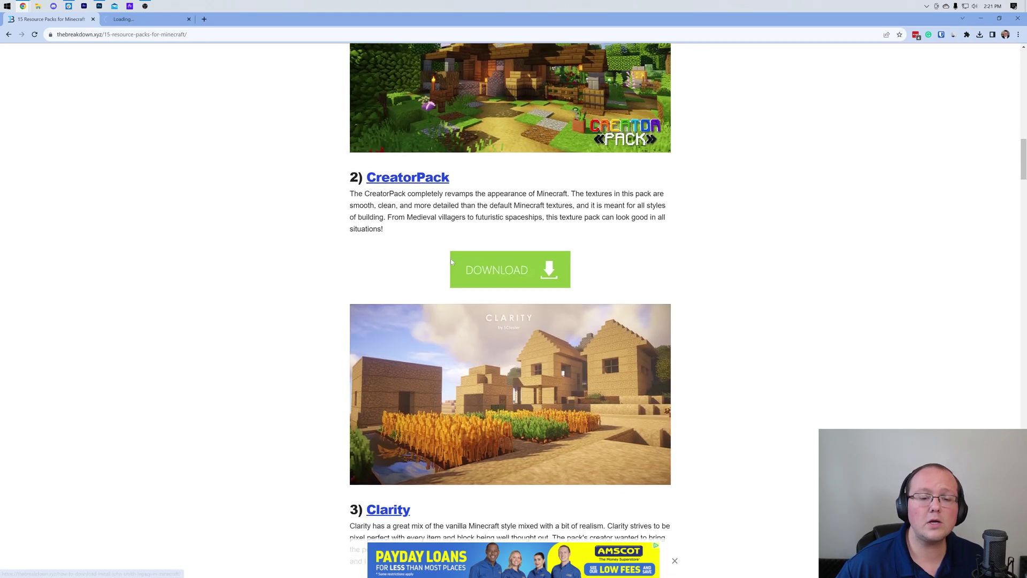
scroll(451, 262, down, 20)
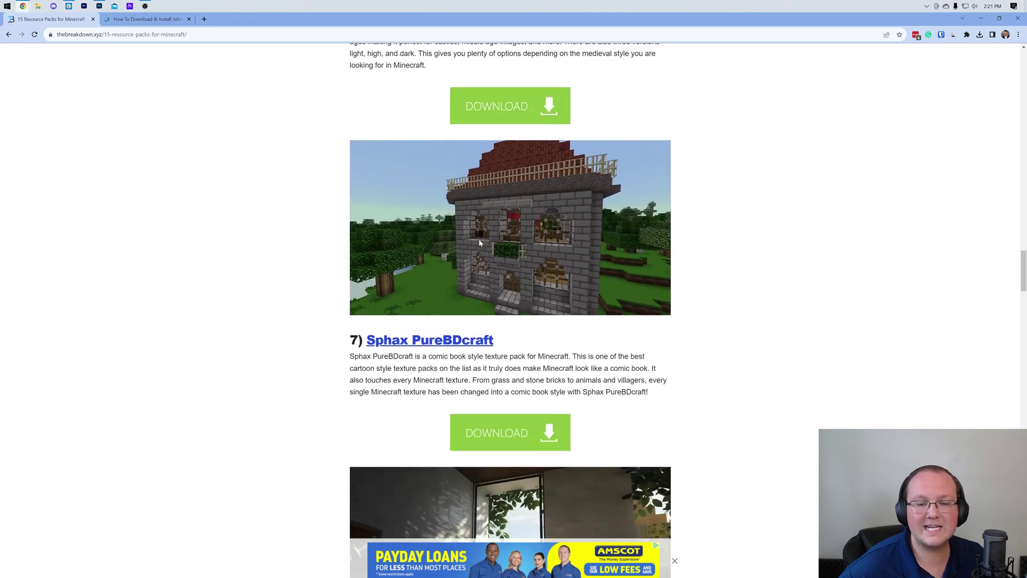
right_click(511, 313)
click(529, 317)
- Open the Excalibur resource pack's download page from the list
scroll(452, 282, down, 12)
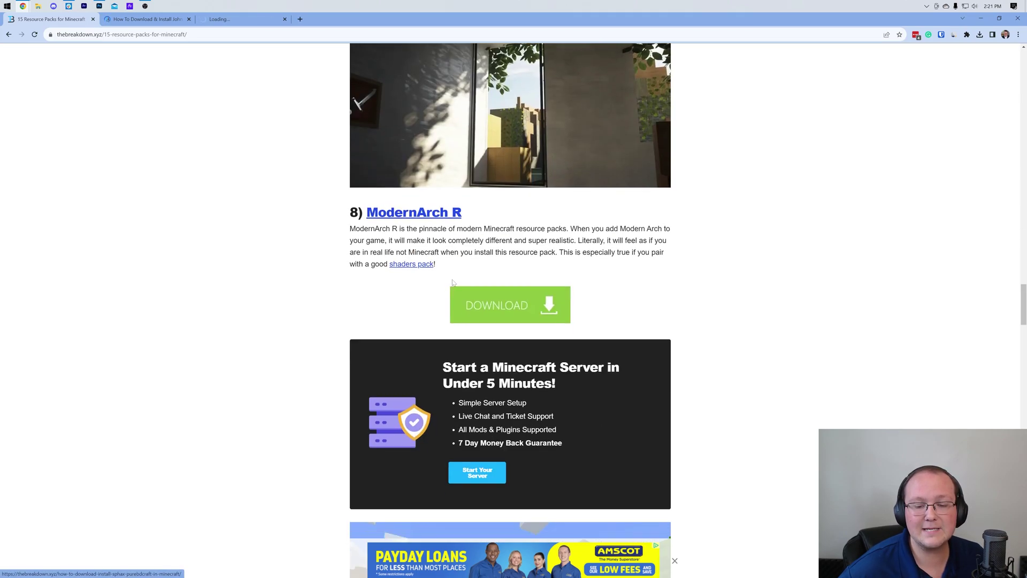
scroll(452, 283, down, 12)
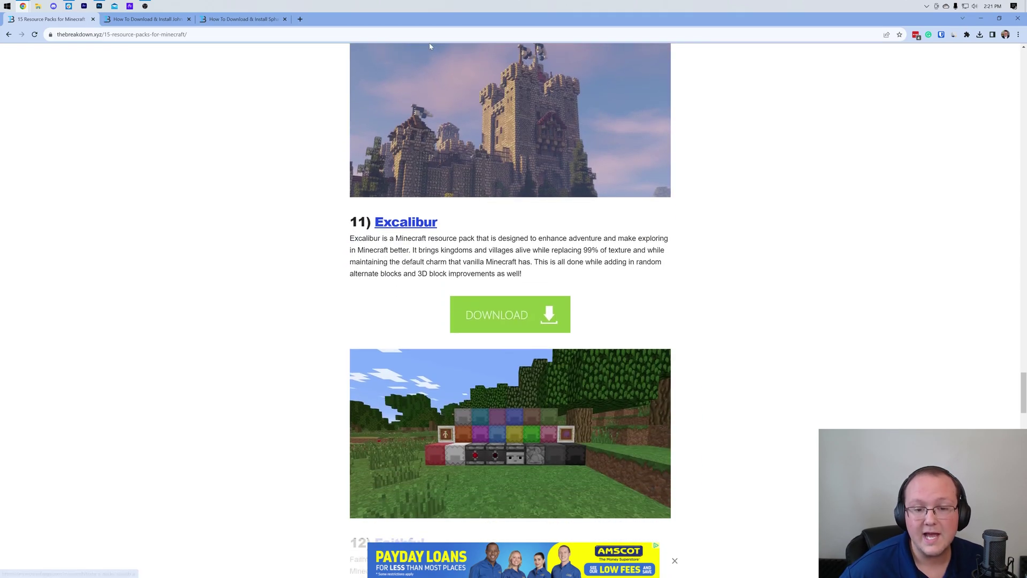
click(539, 464)
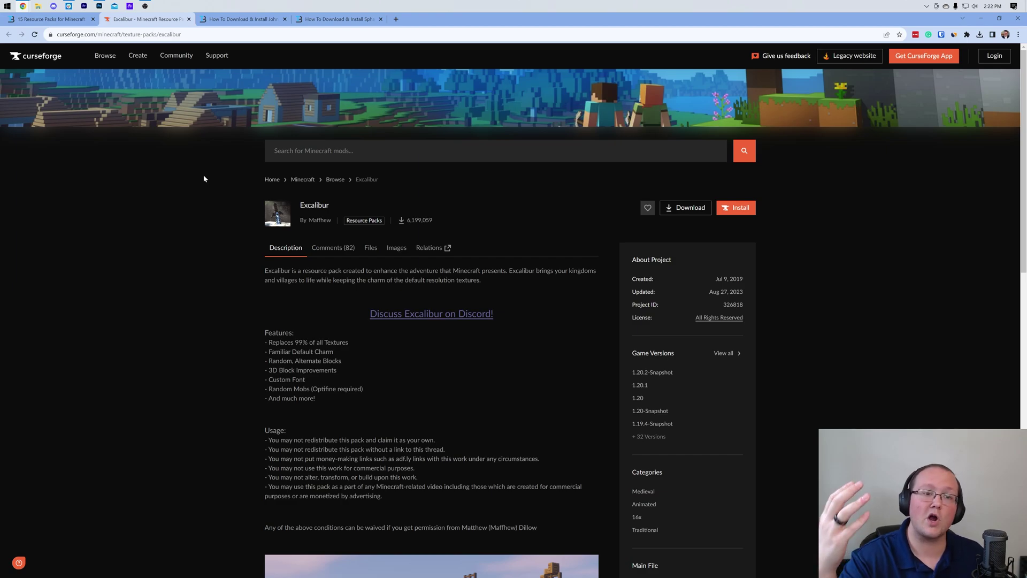
- Look over the opened John Smith Legacy and Sphax PureBDcraft pages and return to the Excalibur page
click(244, 23)
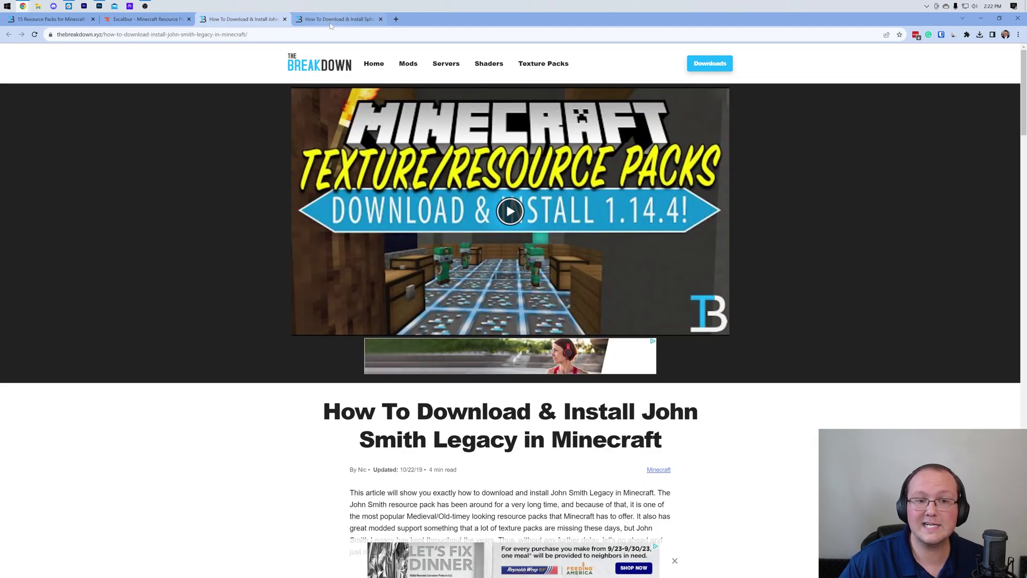
click(329, 24)
click(144, 20)
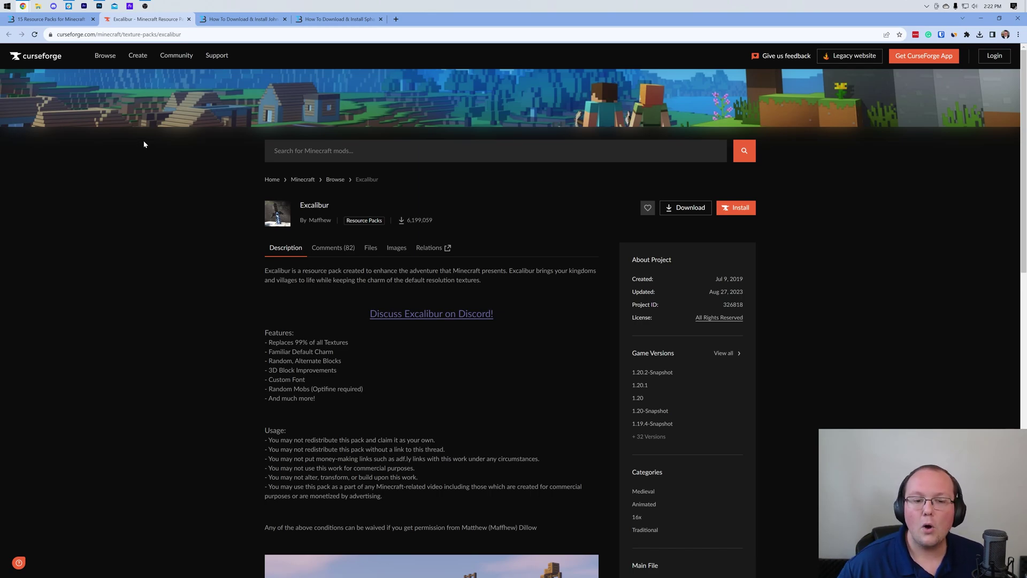
- Download Excalibur_V1.20.zip from the Excalibur project's file list
scroll(145, 142, down, 2)
click(369, 177)
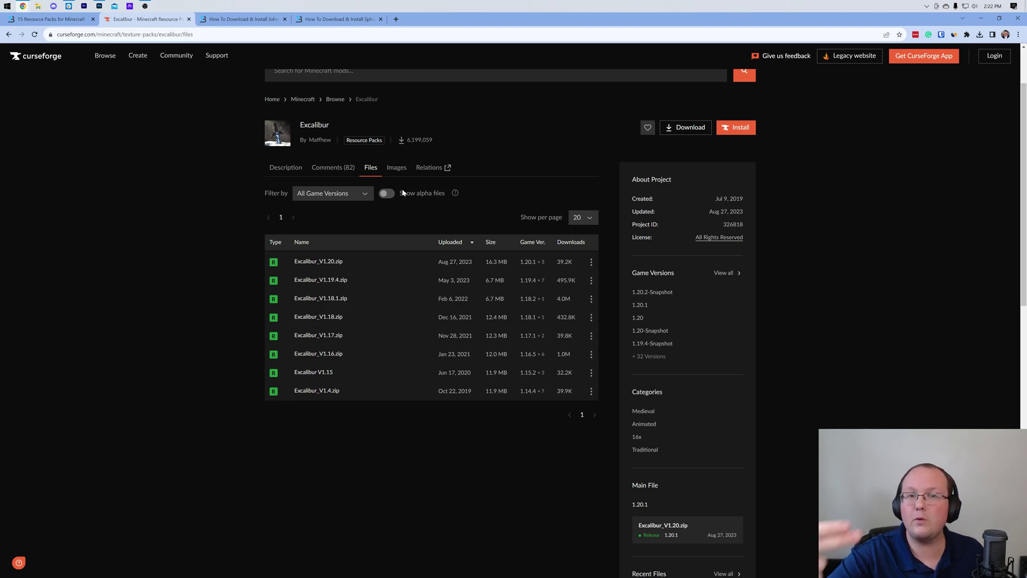
mouse_move(523, 265)
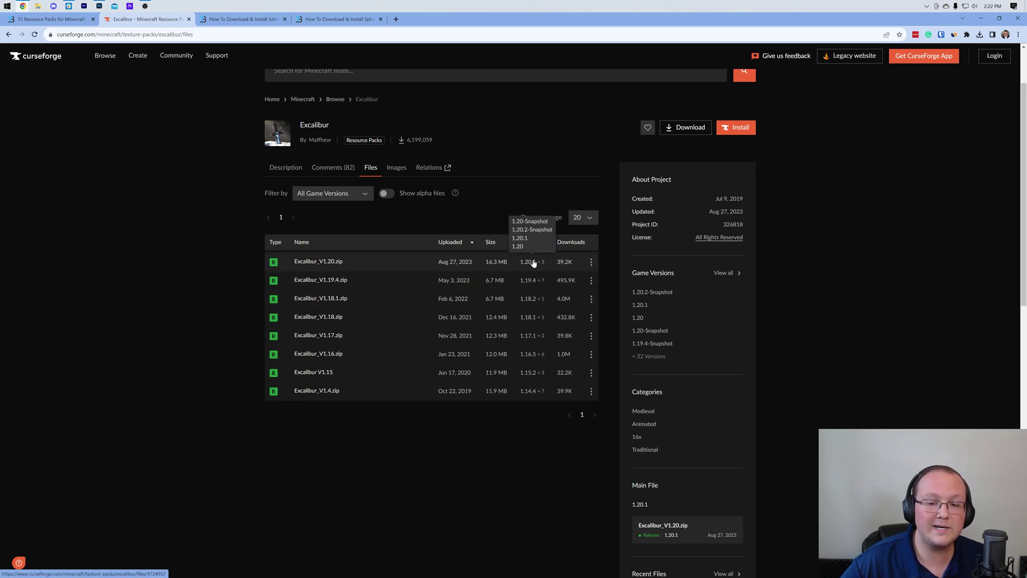
click(590, 262)
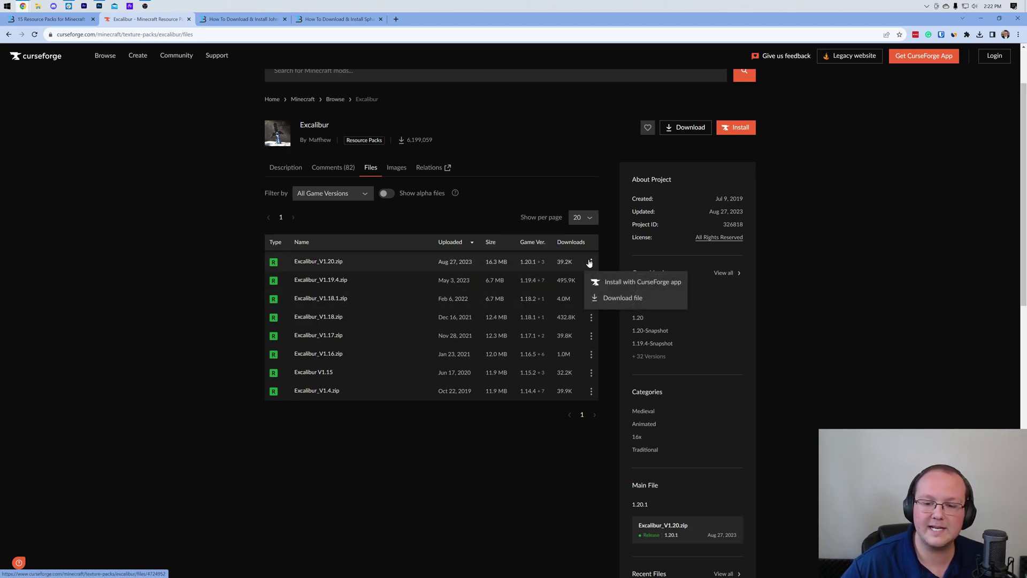
click(619, 299)
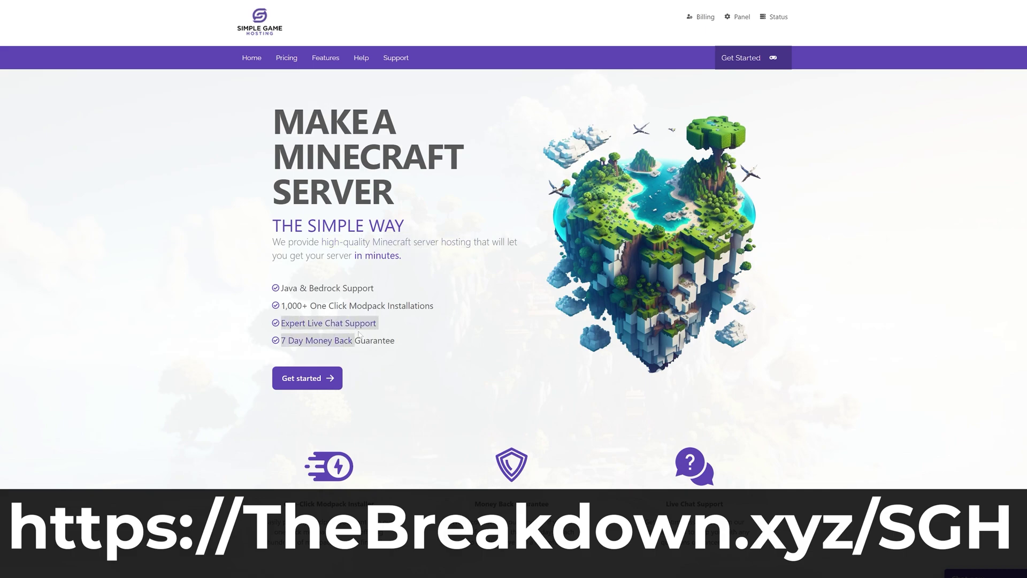
scroll(392, 327, down, 4)
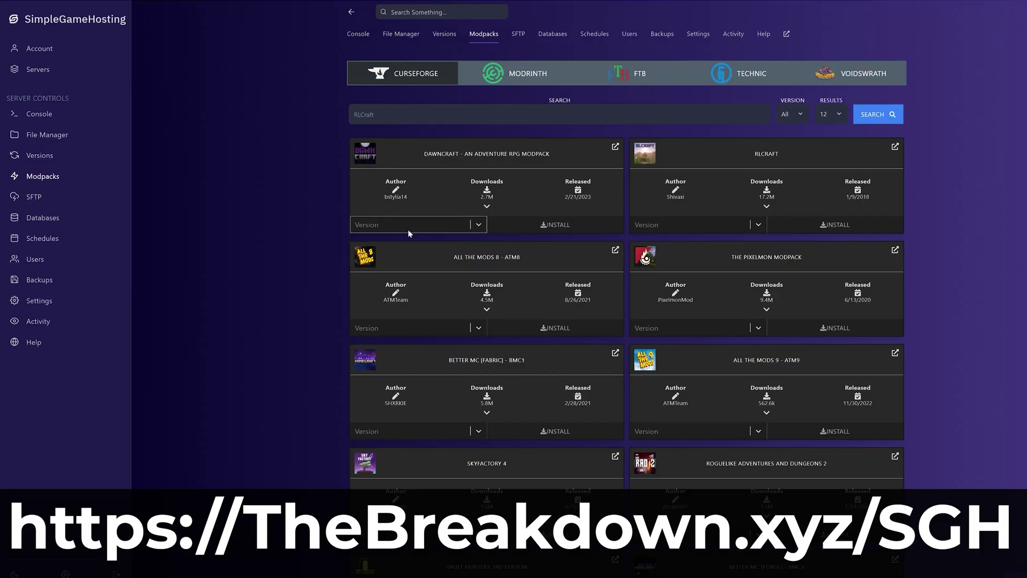
click(408, 227)
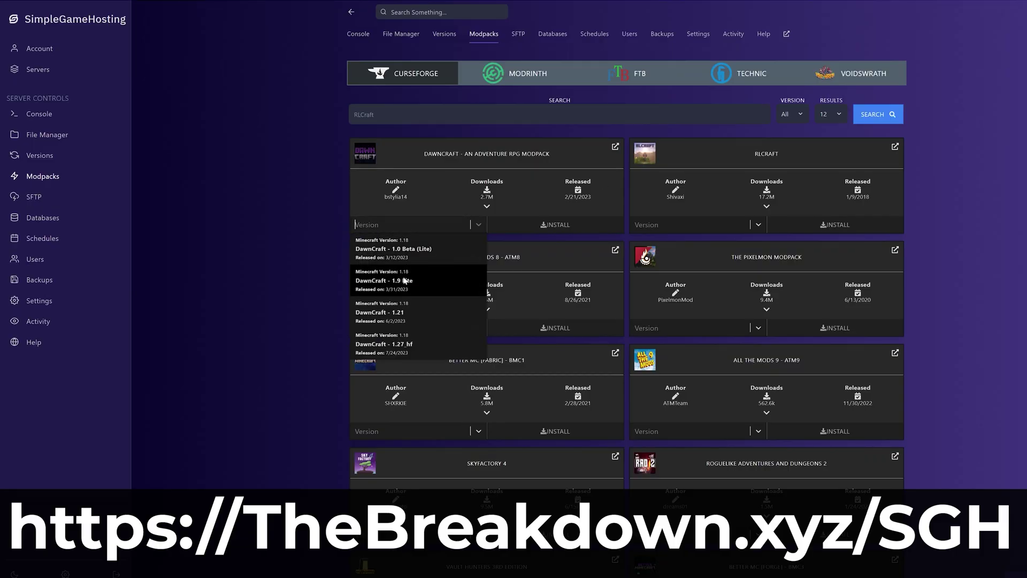
click(411, 351)
click(555, 231)
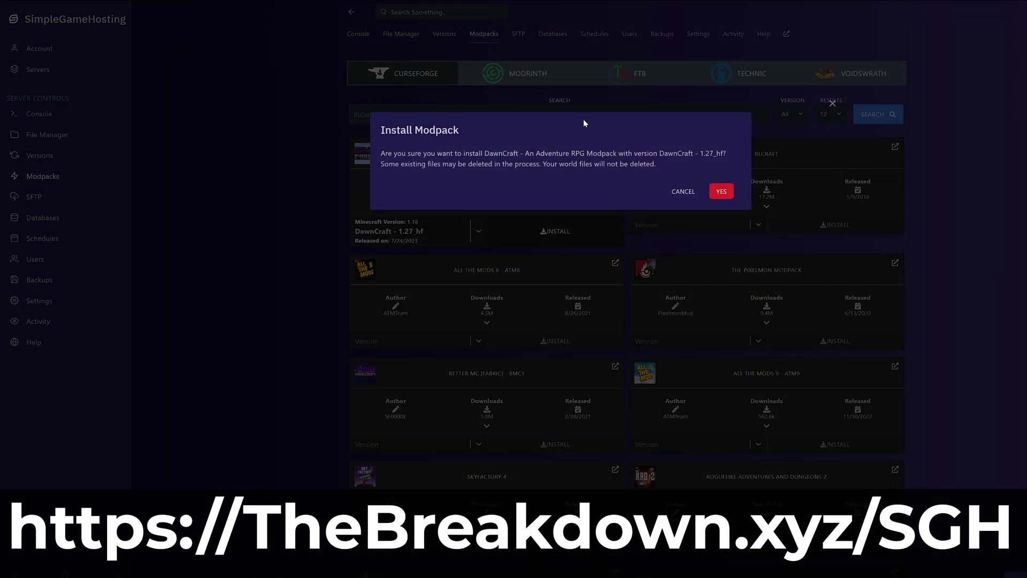
click(683, 191)
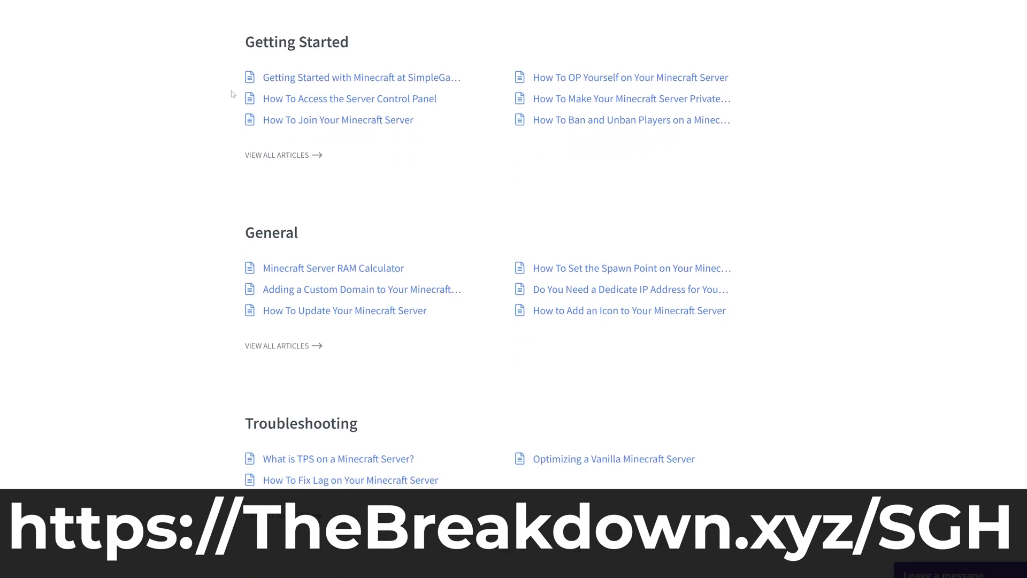
- Read the help article on setting up modpacks, covering the RAM guide and the control panel access step
click(361, 394)
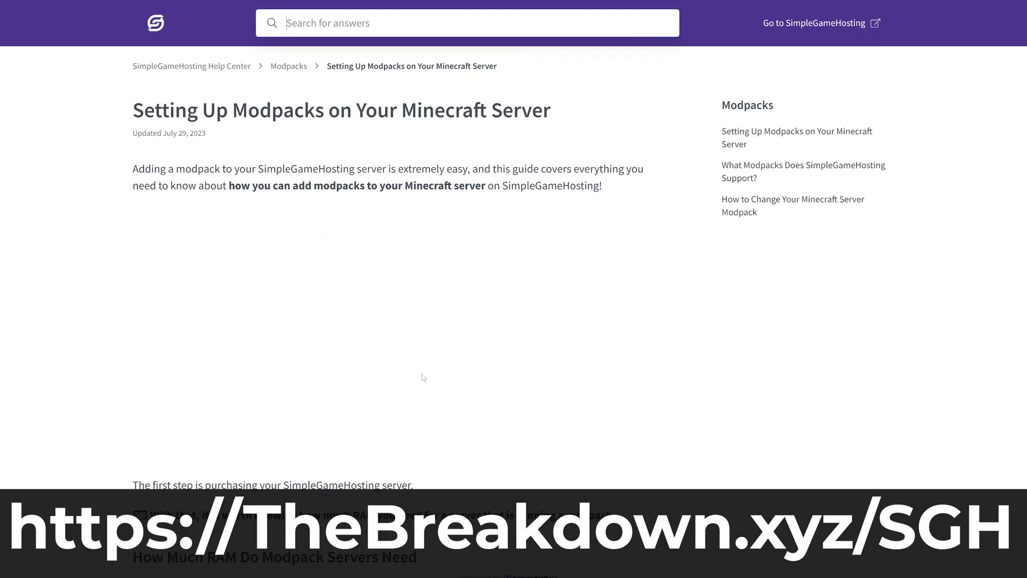
scroll(119, 300, down, 6)
scroll(115, 298, down, 6)
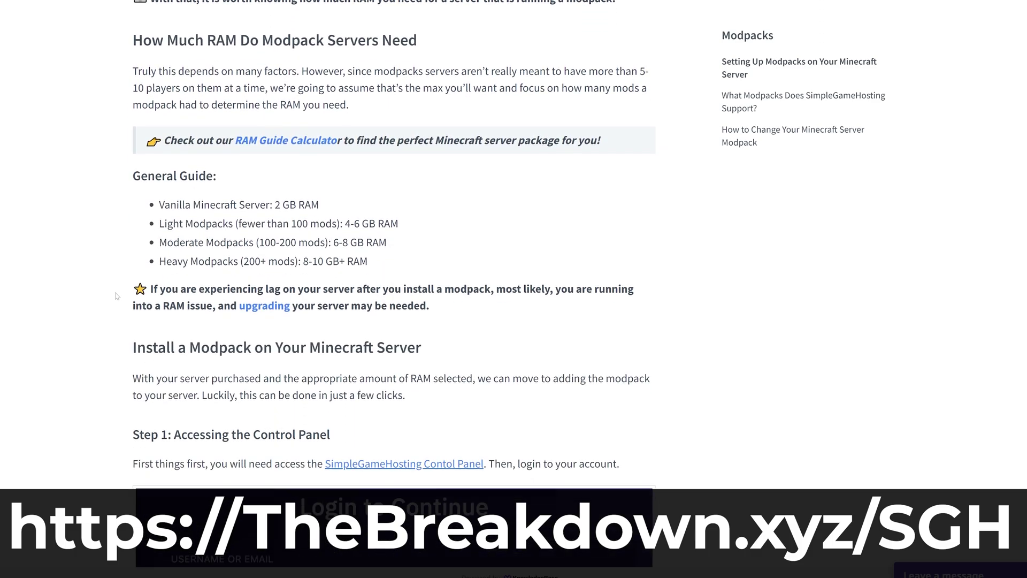
scroll(117, 292, down, 7)
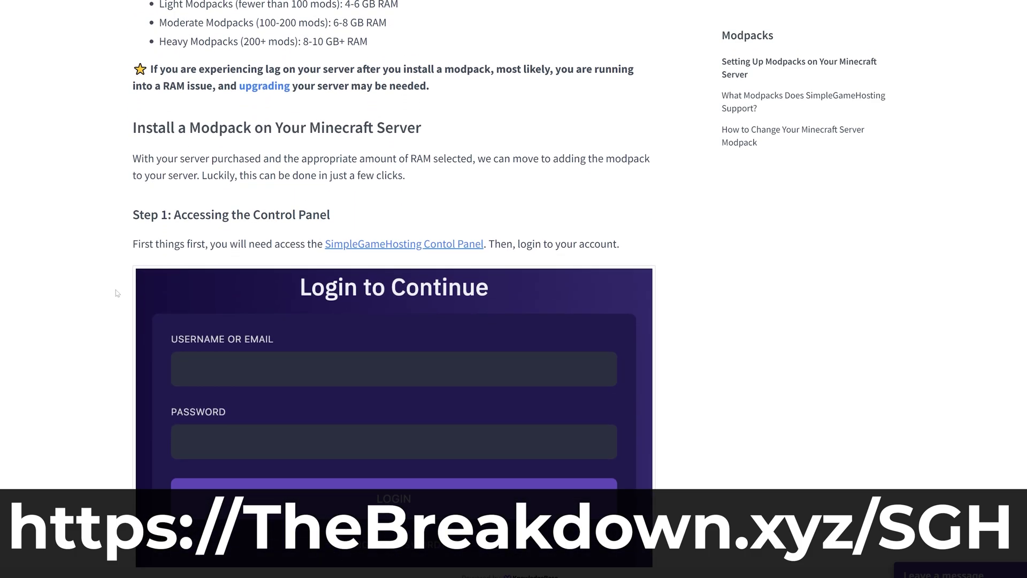
scroll(117, 293, down, 2)
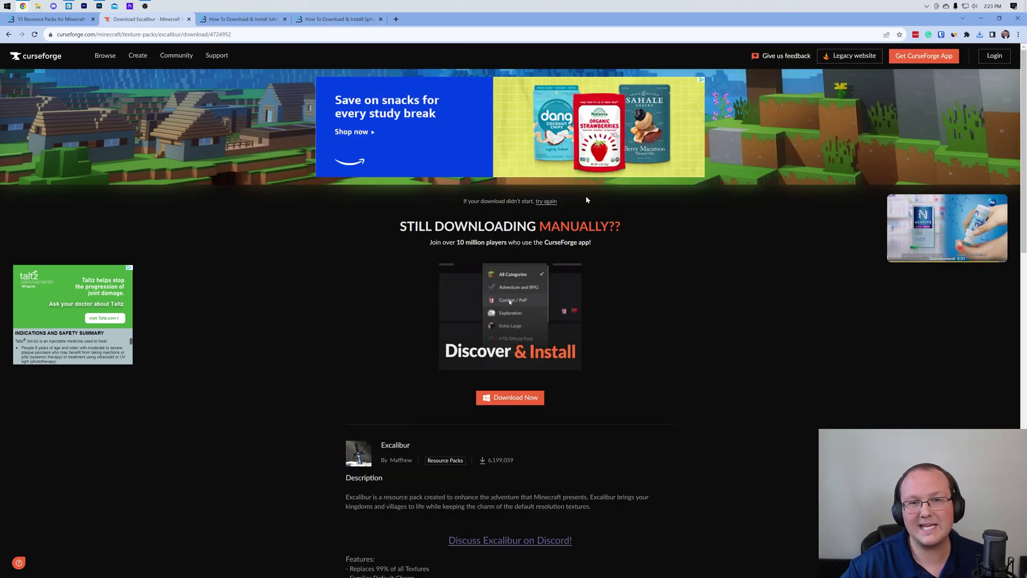
- Switch to the John Smith Legacy article and open the pack's official download site from it
click(244, 19)
scroll(208, 224, down, 5)
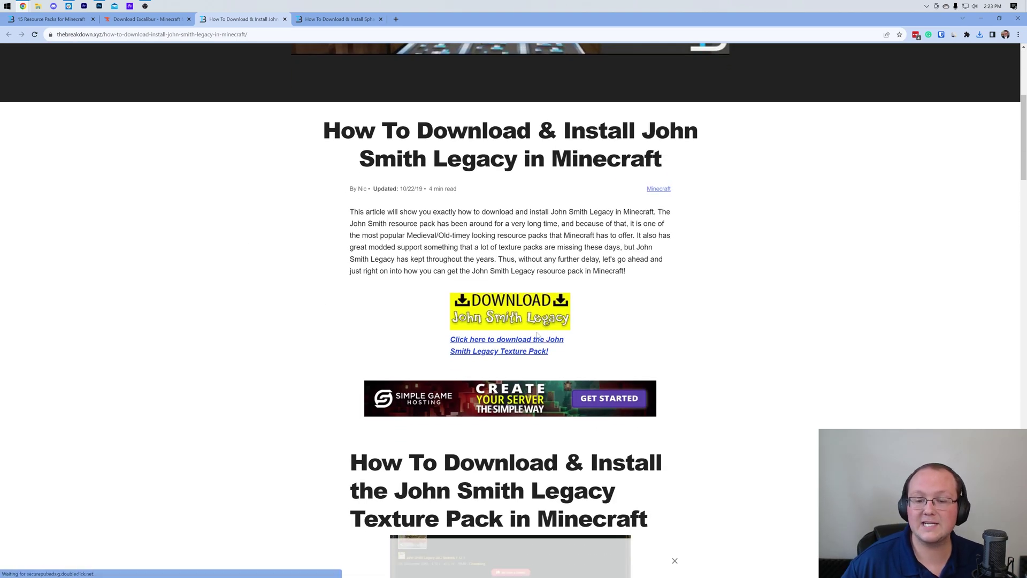
scroll(679, 296, down, 3)
scroll(468, 340, up, 5)
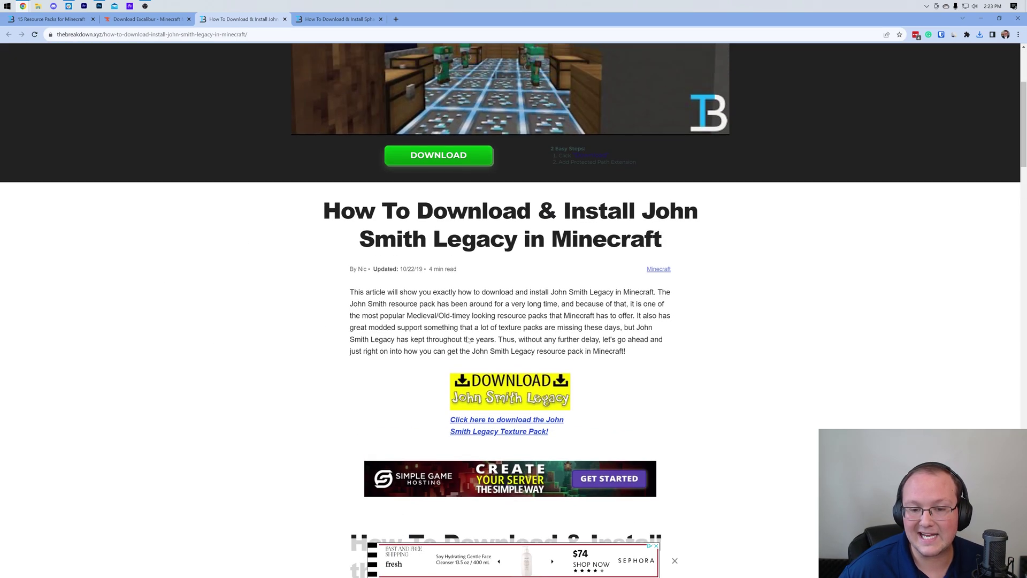
click(480, 391)
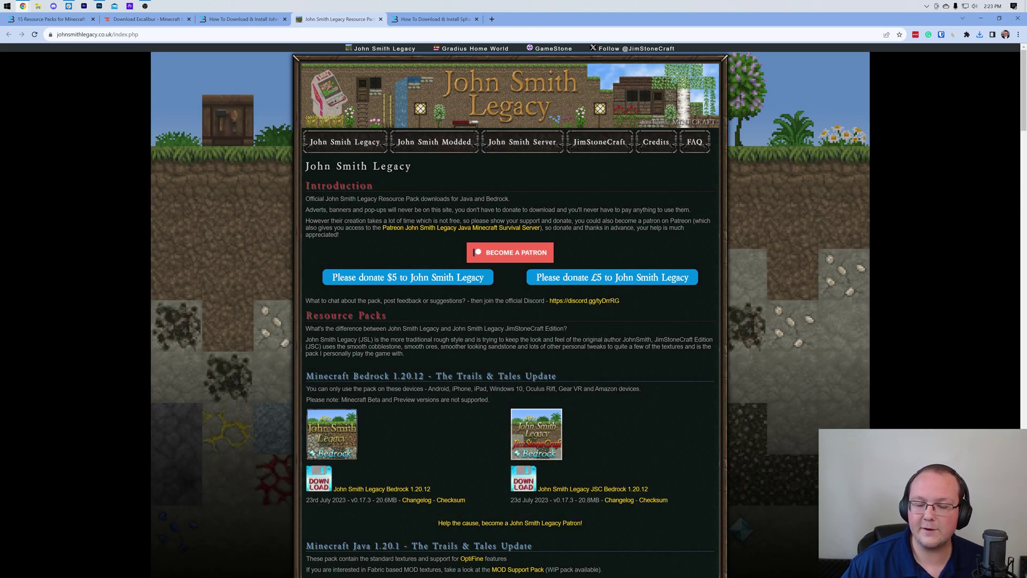
- Download the Java version John Smith Legacy 1.20.1 v3 from the official site
scroll(513, 310, down, 2)
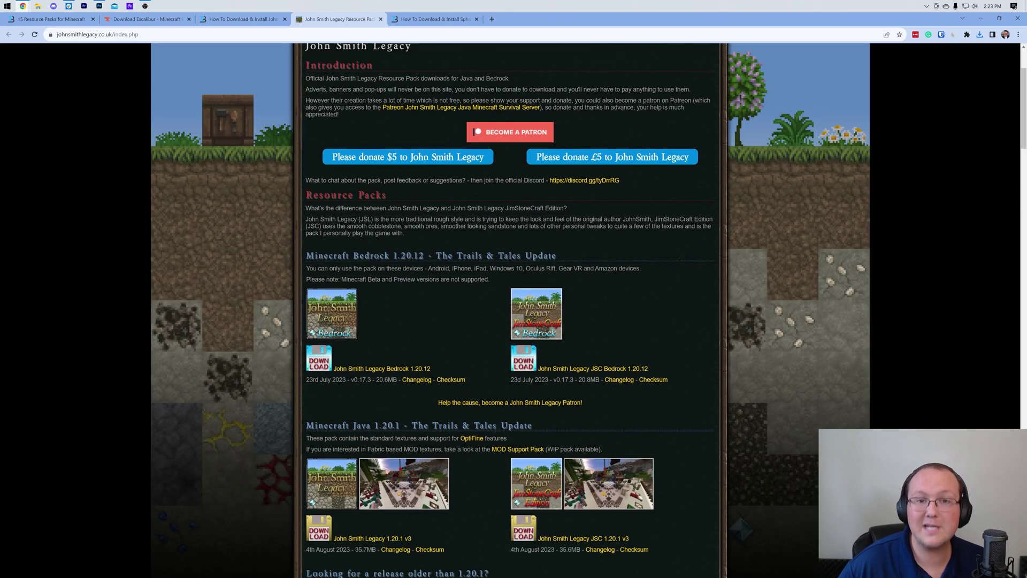
drag(307, 255, 401, 255)
click(401, 255)
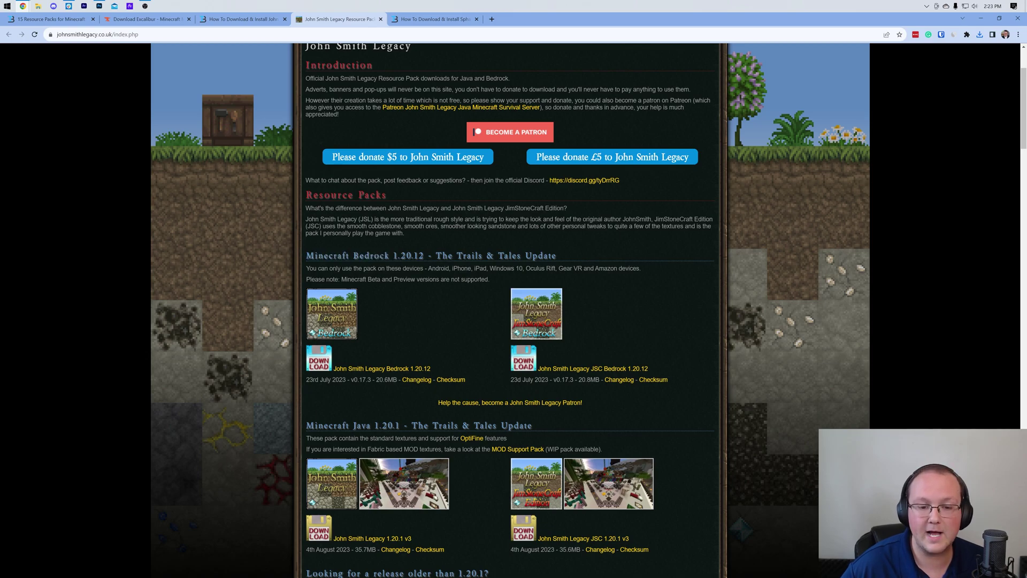
scroll(362, 261, down, 3)
scroll(361, 262, down, 2)
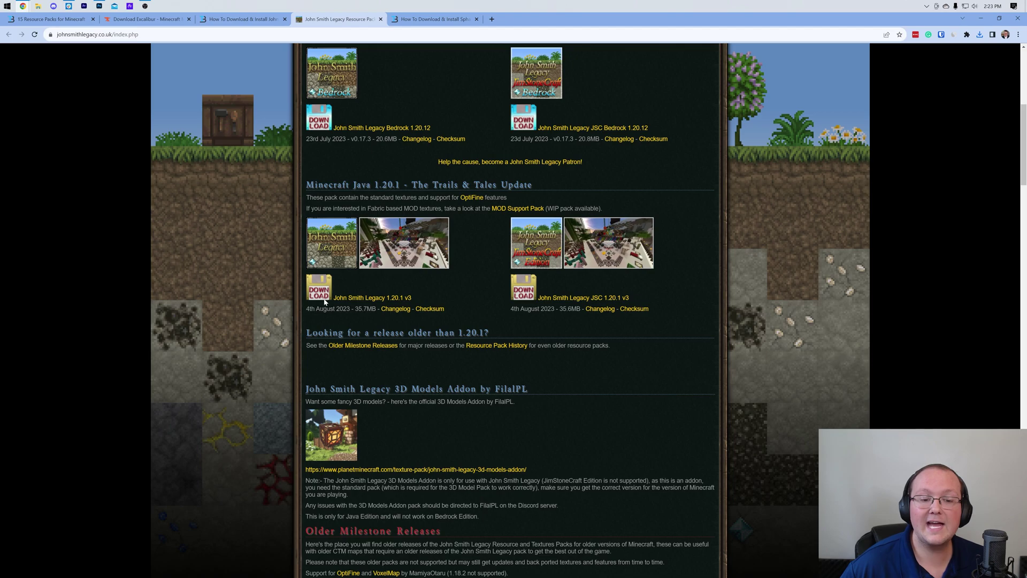
click(343, 298)
- Switch to the Sphax PureBDcraft article and open the pack's official download site from it
click(441, 22)
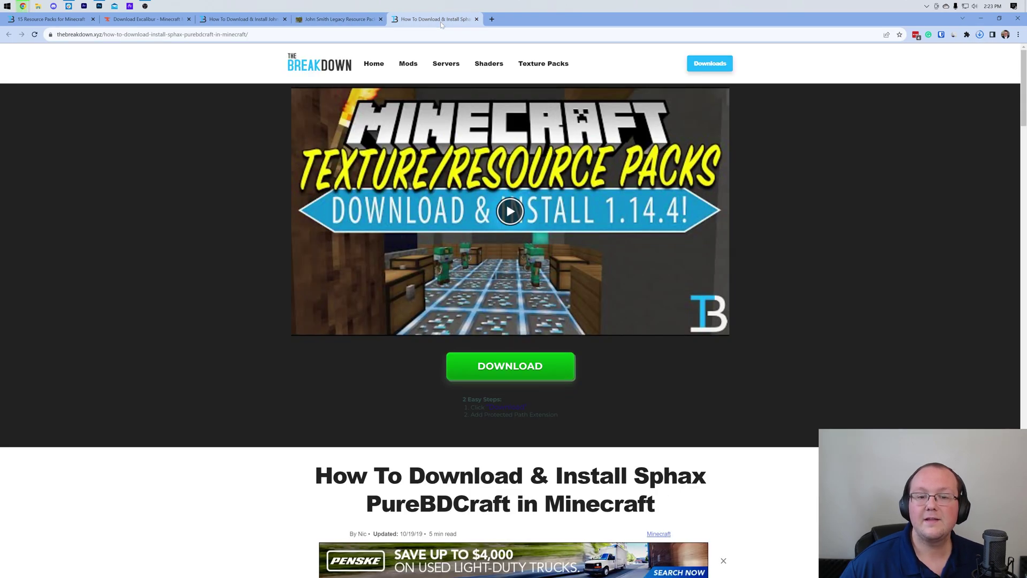
scroll(509, 321, down, 6)
click(510, 423)
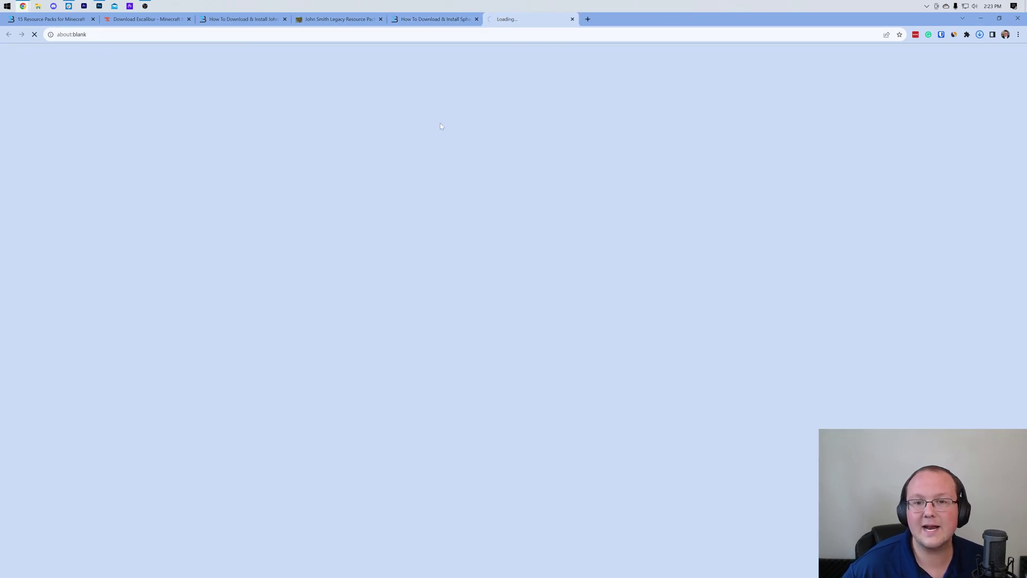
- Compare the PureBDcraft 1.20 texture previews at 512x and 16x resolution in the download section
scroll(440, 126, down, 5)
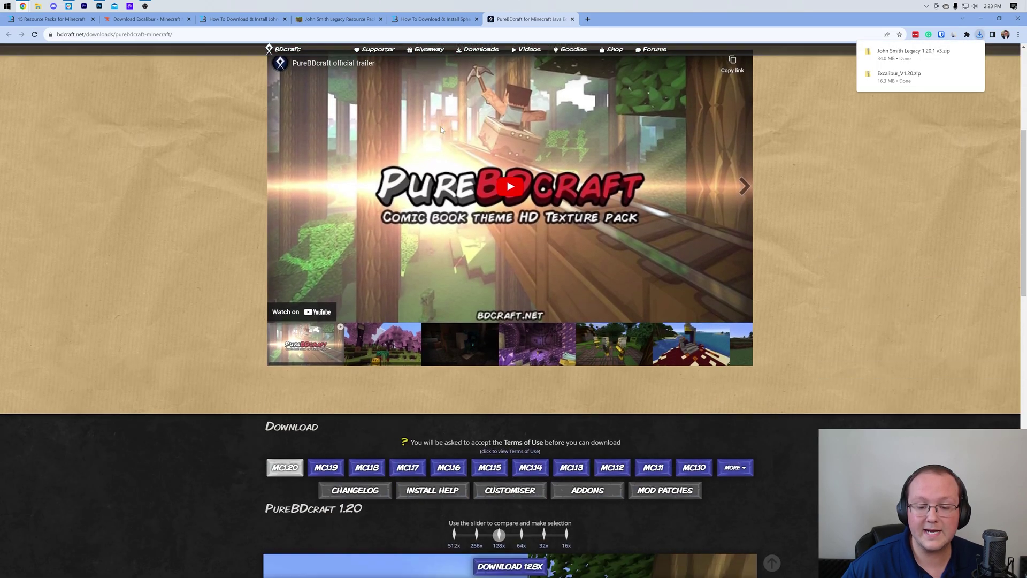
scroll(440, 126, down, 6)
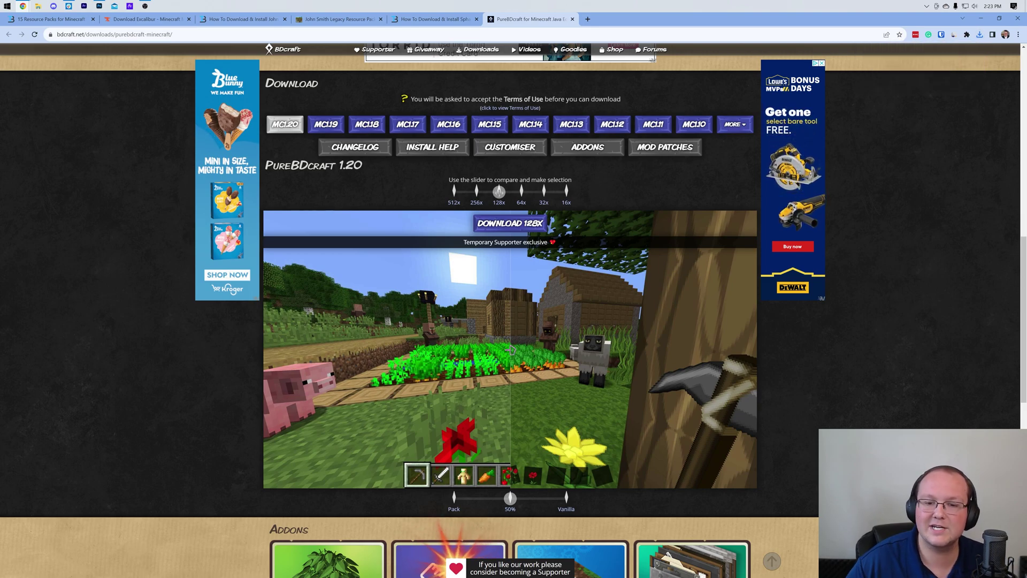
drag(499, 191, 454, 191)
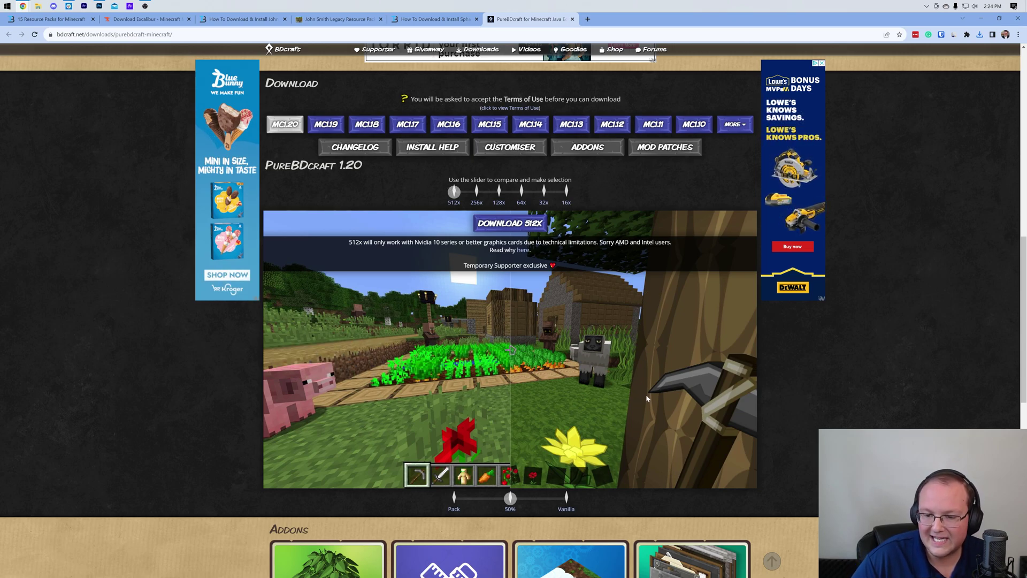
drag(454, 192, 566, 191)
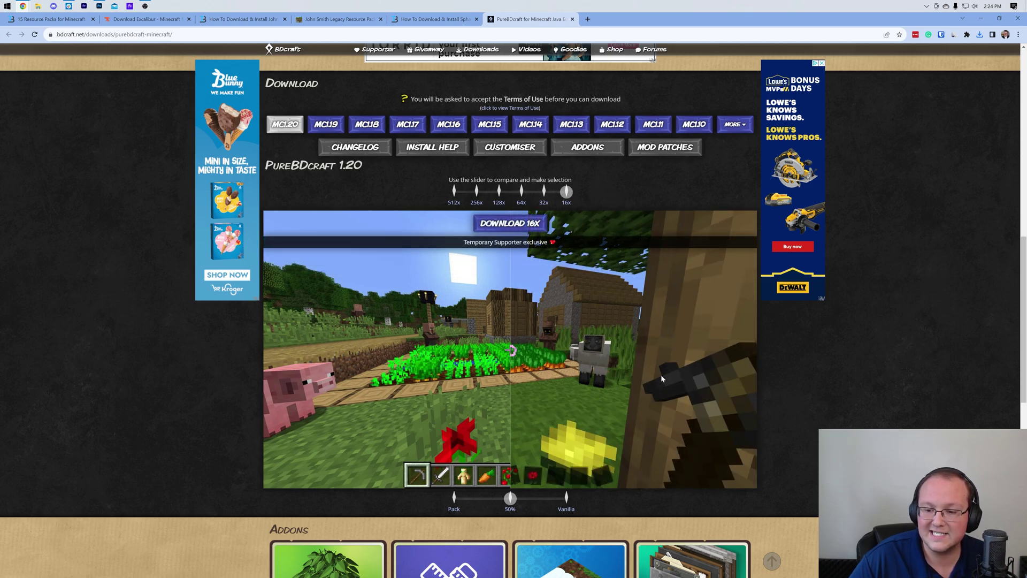
- Try to download the 64x version of PureBDcraft 1.20
click(520, 202)
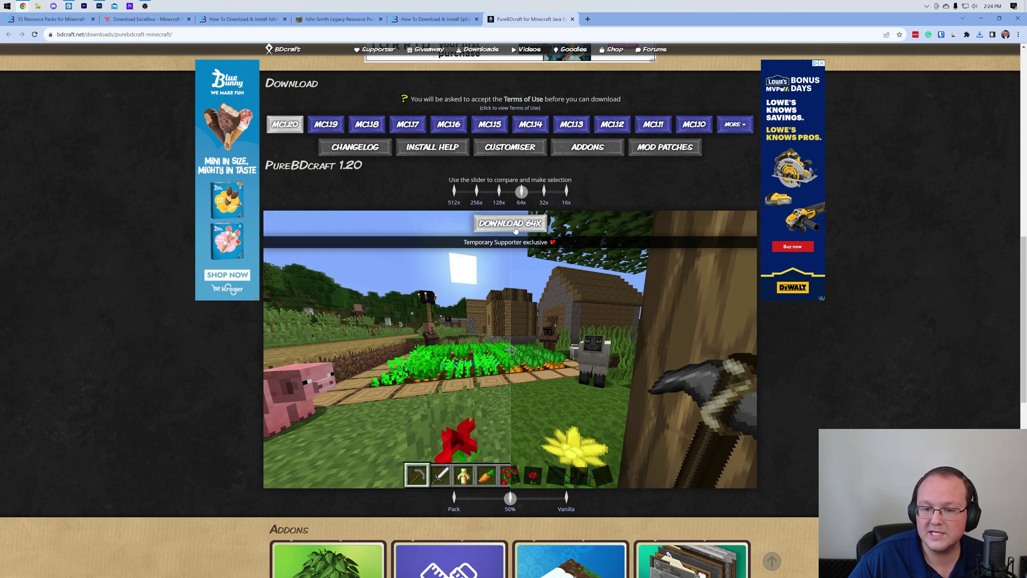
click(490, 229)
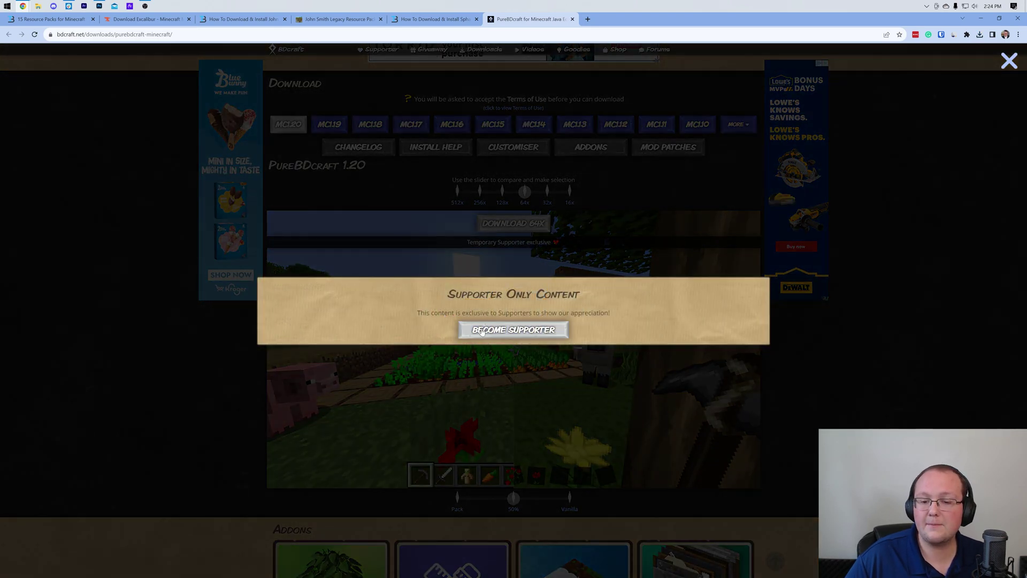
click(546, 252)
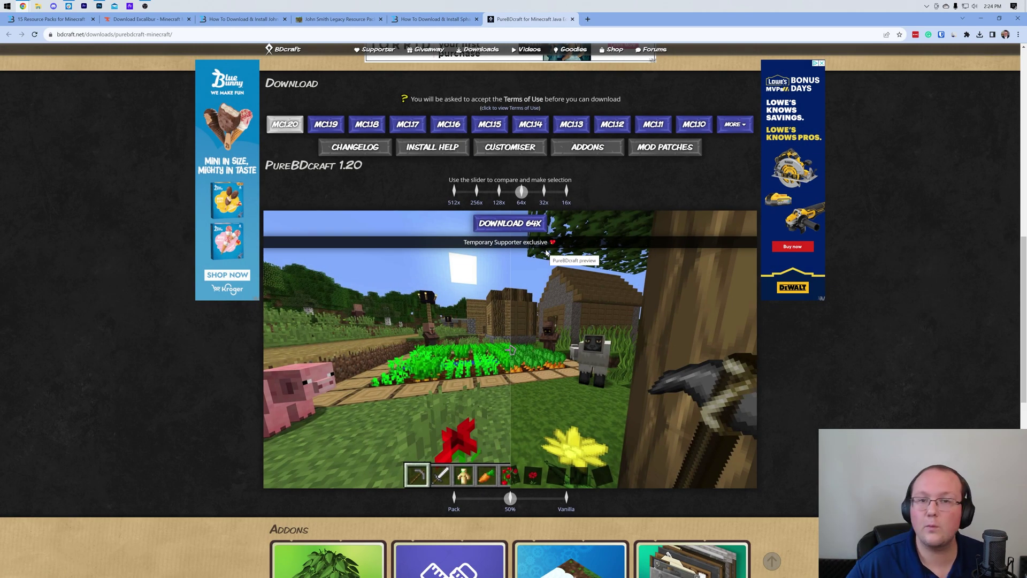
- Download the 64x version of PureBDcraft for Minecraft 1.19 from the official site, accepting the terms of use
click(336, 127)
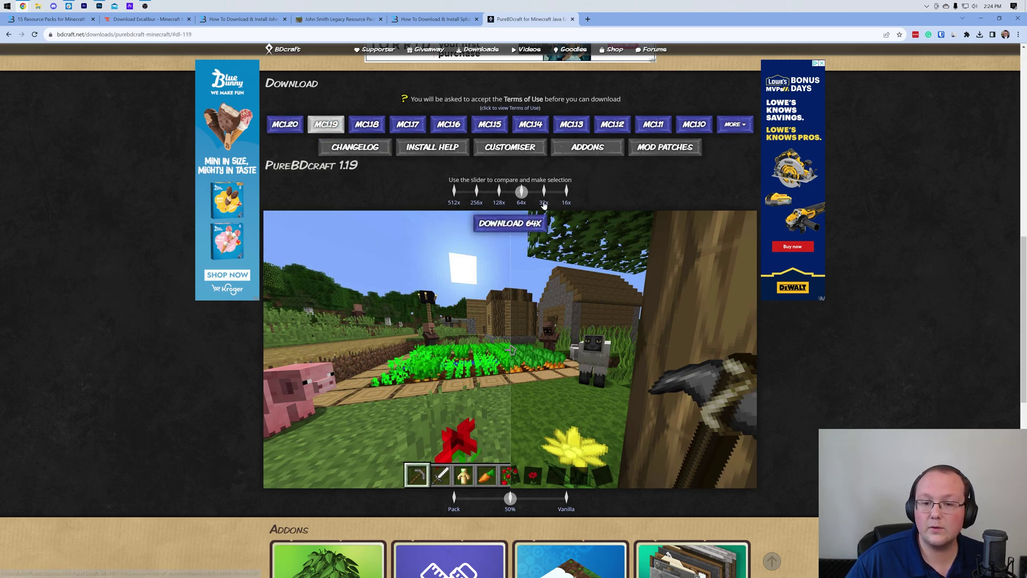
click(542, 223)
click(586, 330)
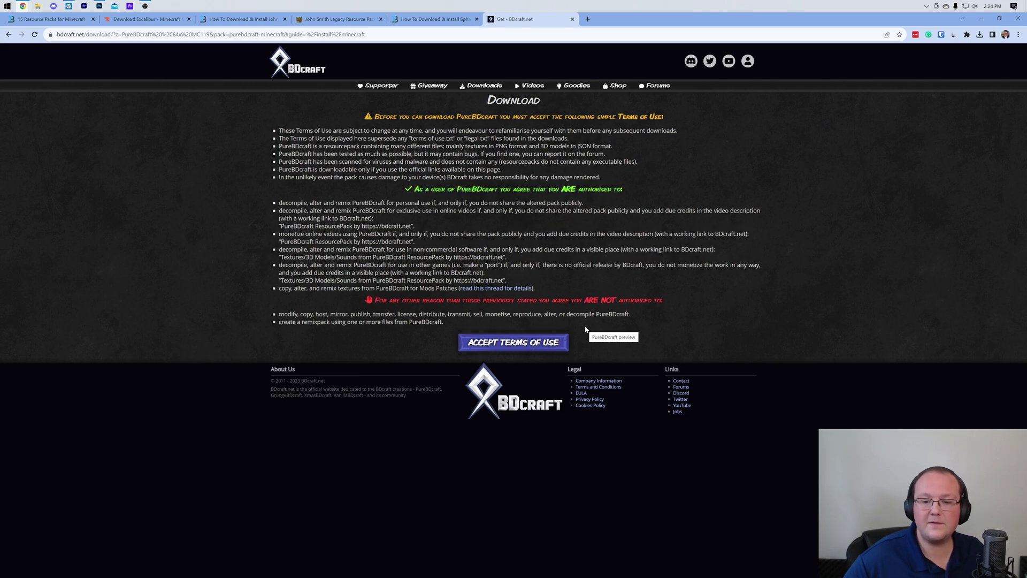
click(529, 342)
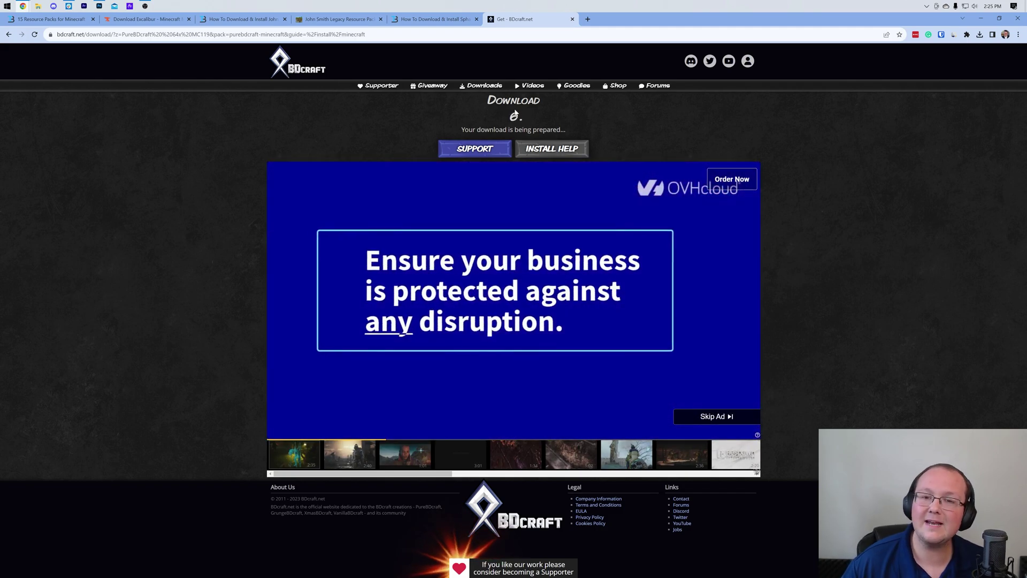
click(516, 130)
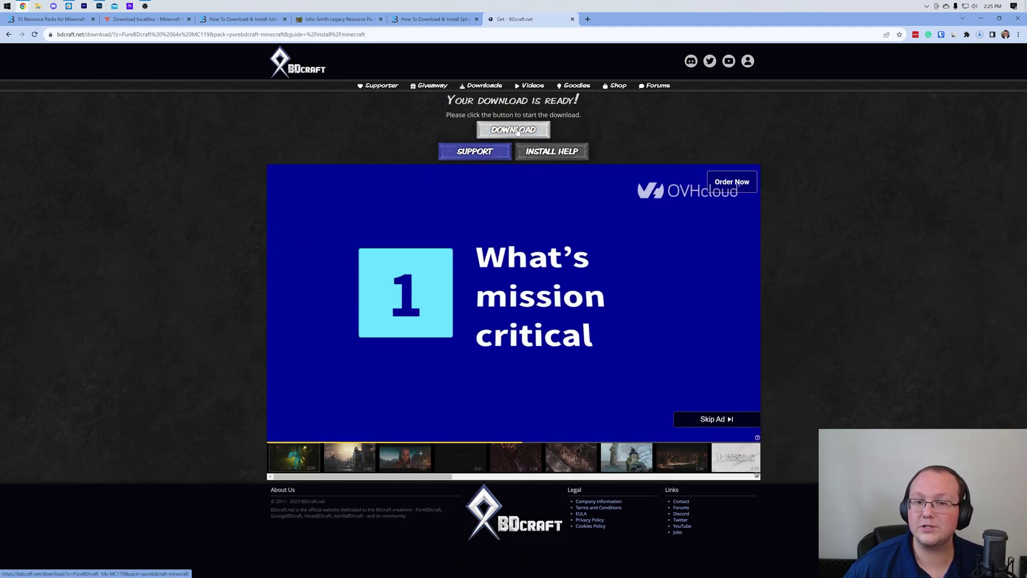
click(979, 34)
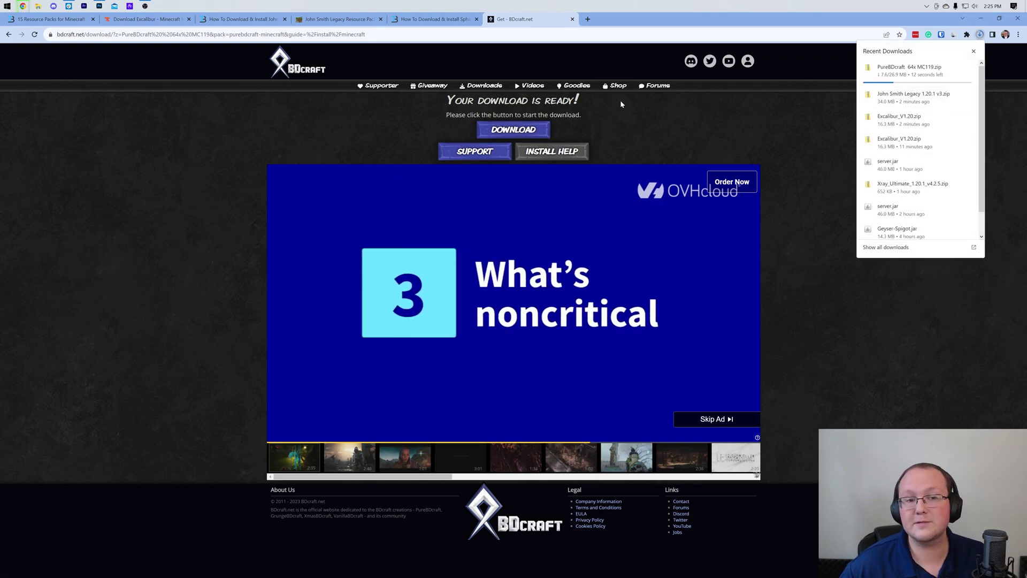
- Minimize the browser, open the Minecraft Launcher and start the latest Java Edition release, 1.20.2
click(981, 19)
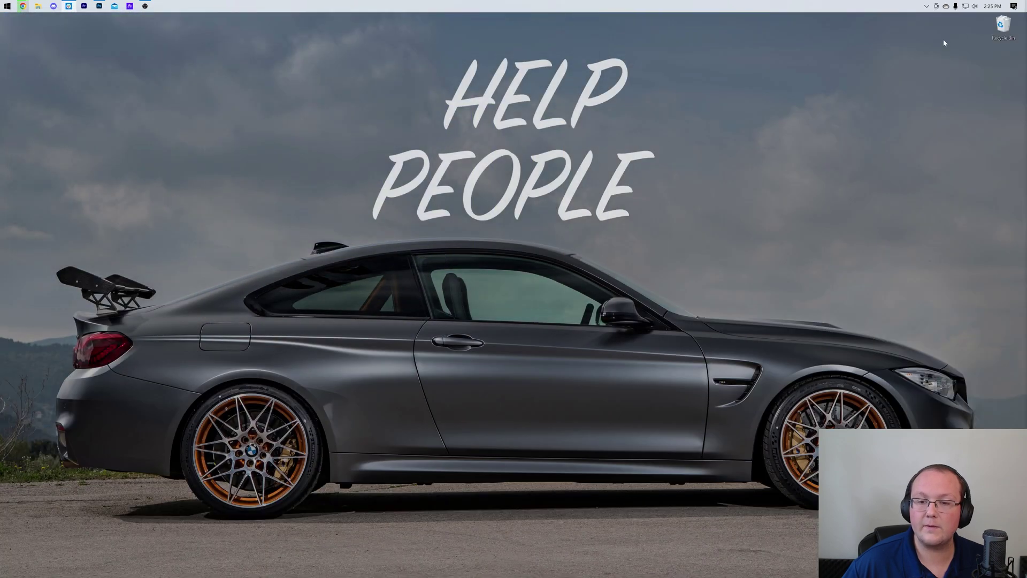
click(2, 4)
click(131, 44)
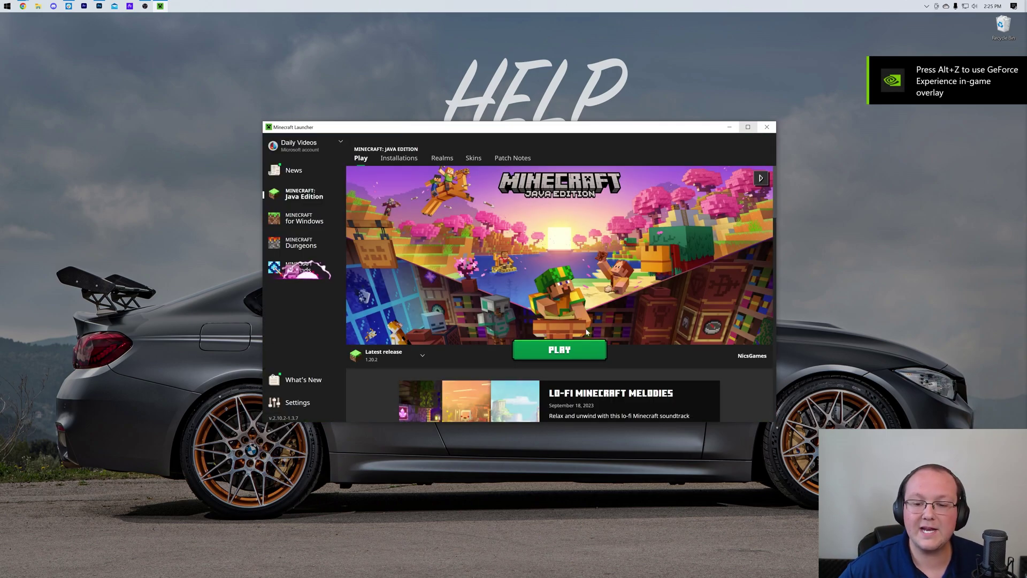
click(580, 350)
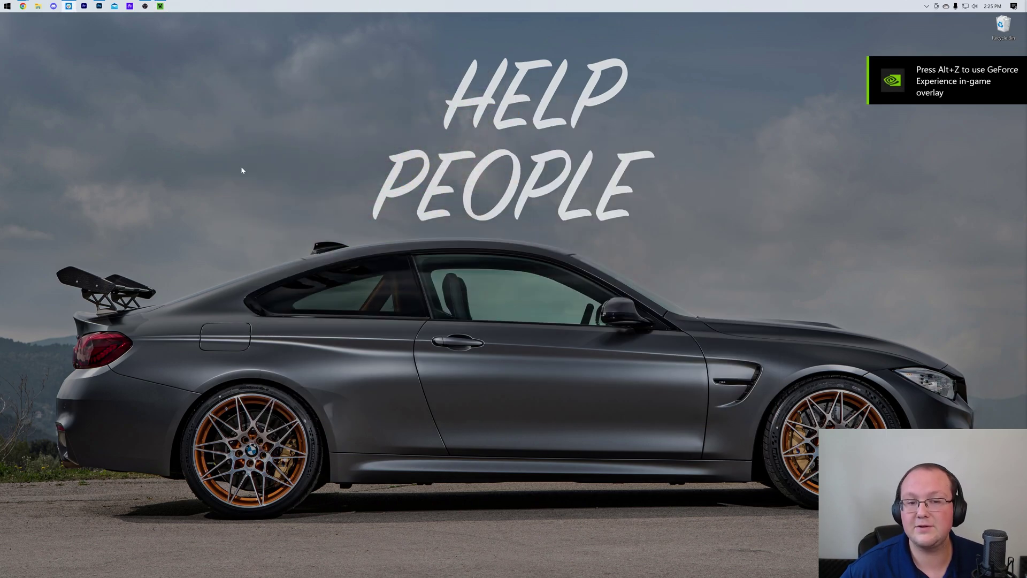
- Move the PureBDcraft, John Smith Legacy and Excalibur zips from Downloads to the desktop, line them up and close the folder
click(38, 6)
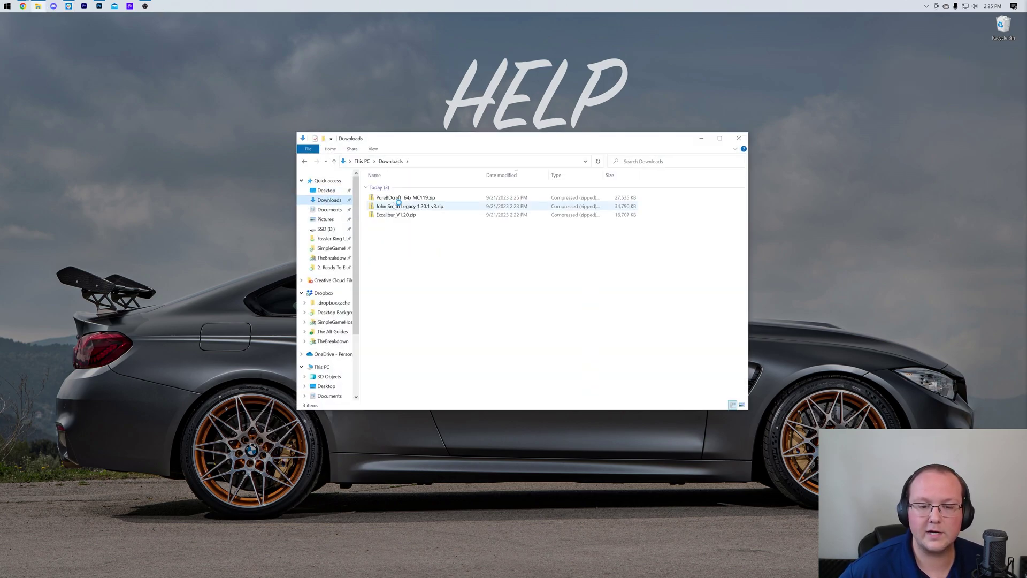
click(399, 207)
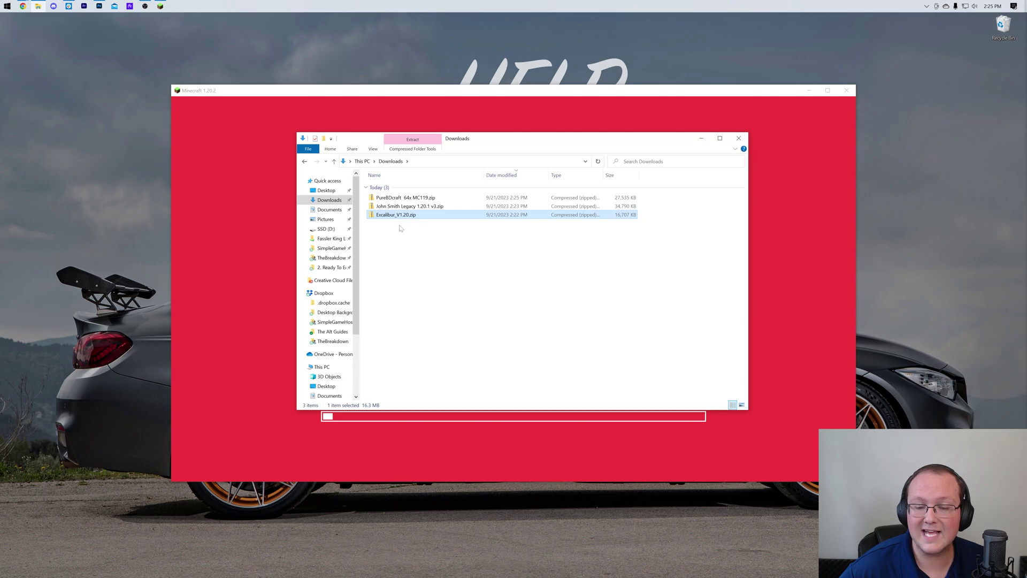
drag(400, 227, 393, 204)
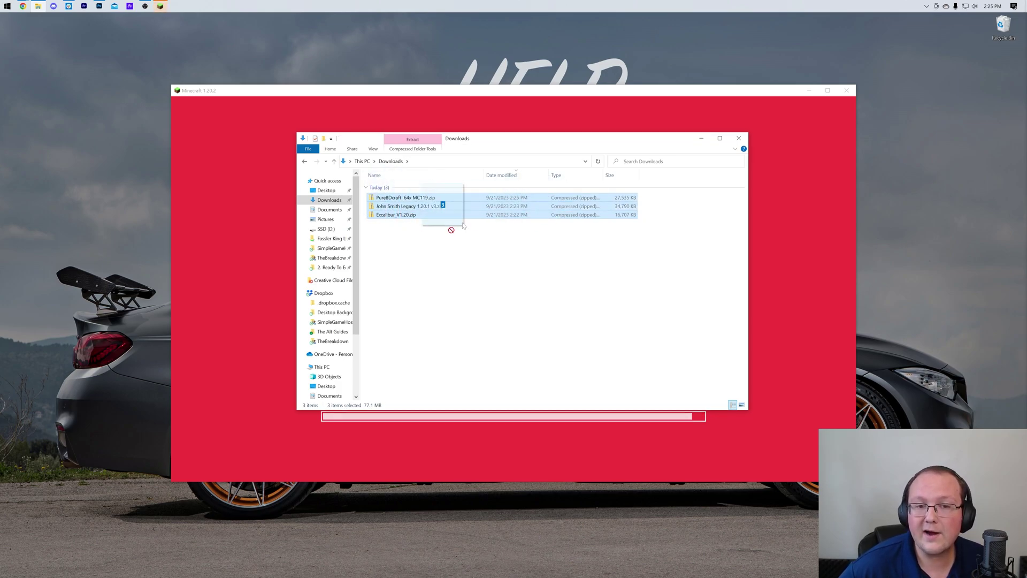
drag(463, 226, 321, 48)
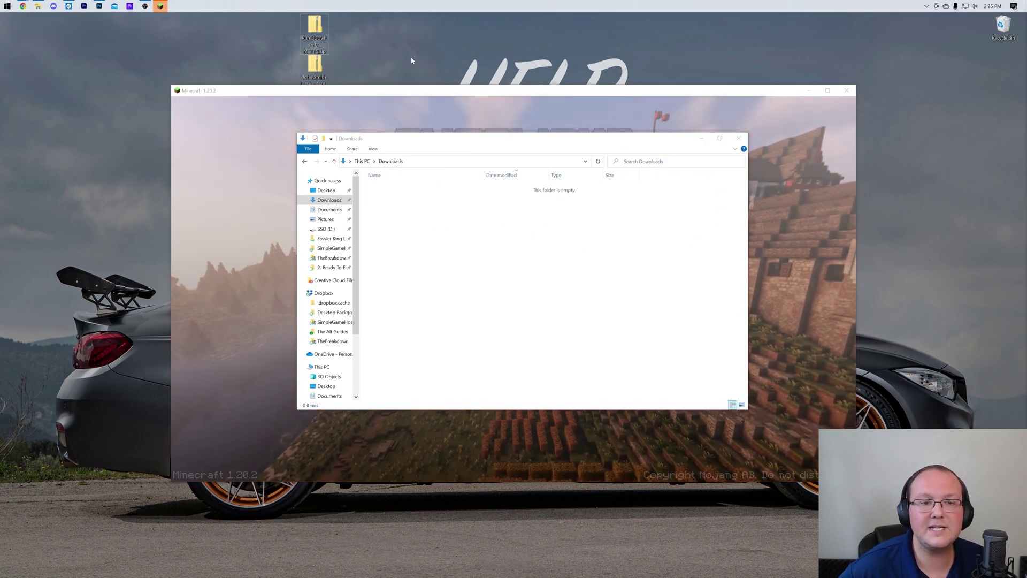
mouse_move(318, 46)
mouse_down()
mouse_move(342, 59)
mouse_move(332, 64)
mouse_move(315, 26)
mouse_up()
drag(345, 64, 375, 24)
click(739, 138)
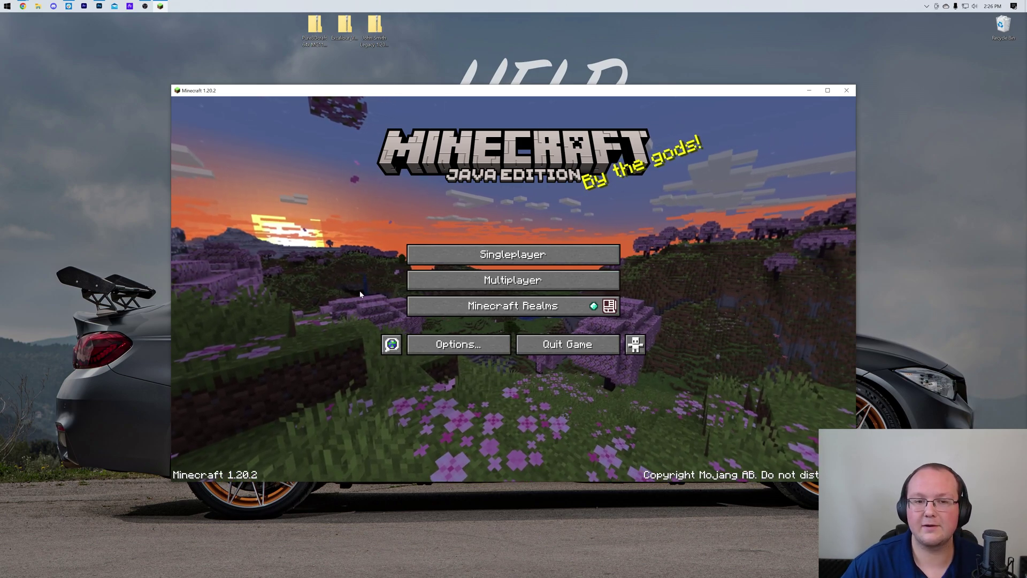
- Open Minecraft's resourcepacks folder from the Resource Packs options
click(451, 343)
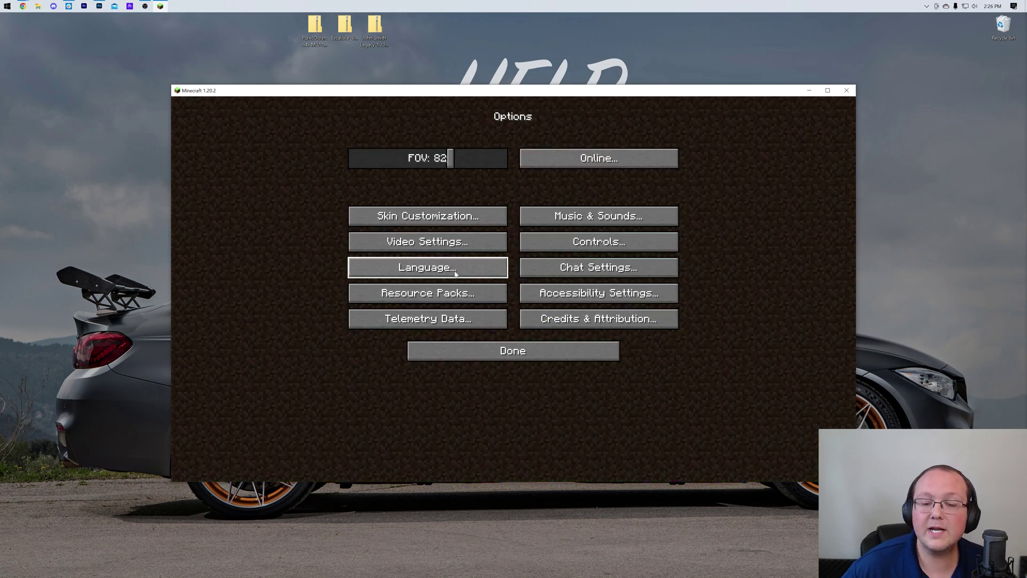
click(451, 293)
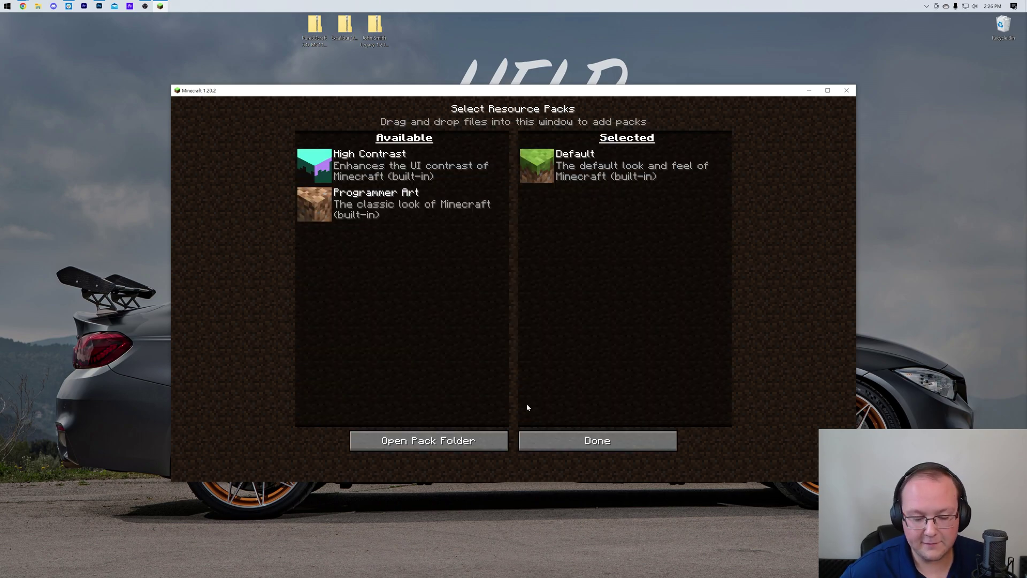
key(Escape)
key(Escape)
click(449, 340)
click(449, 295)
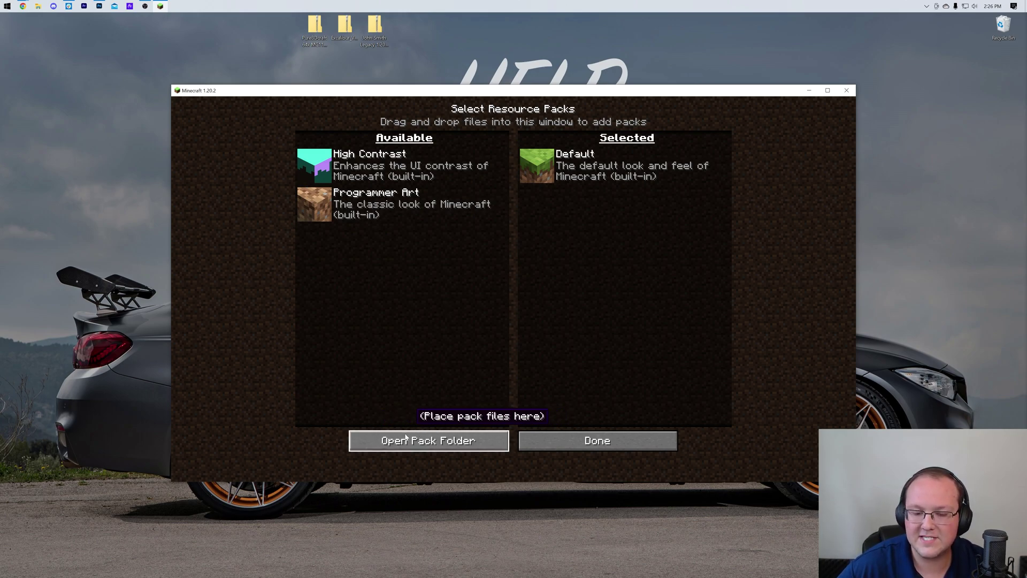
click(433, 441)
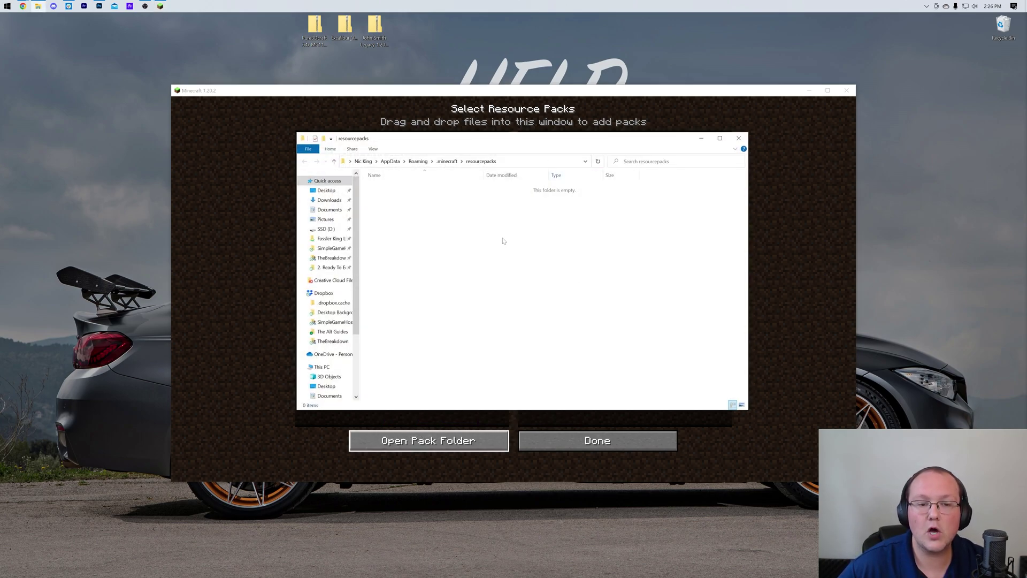
- Move the three resource pack zips from the desktop into the resourcepacks folder and close the folder window
drag(368, 63, 257, 32)
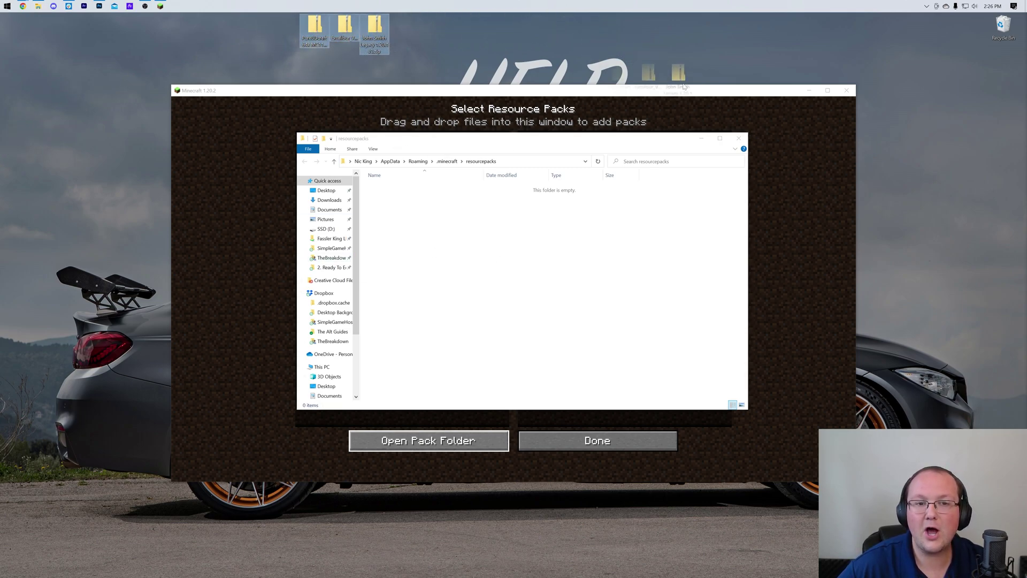
drag(525, 268, 482, 260)
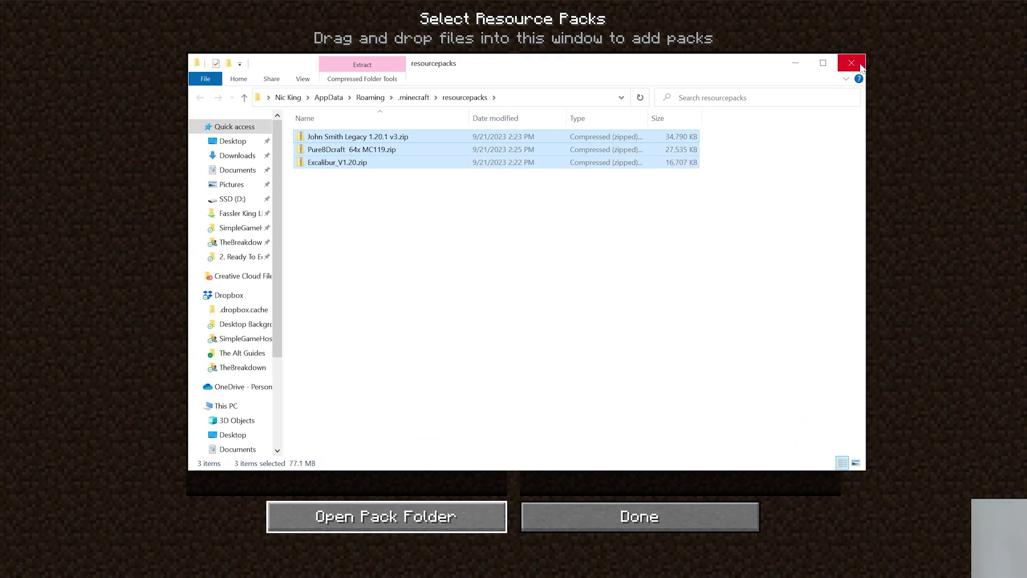
click(806, 93)
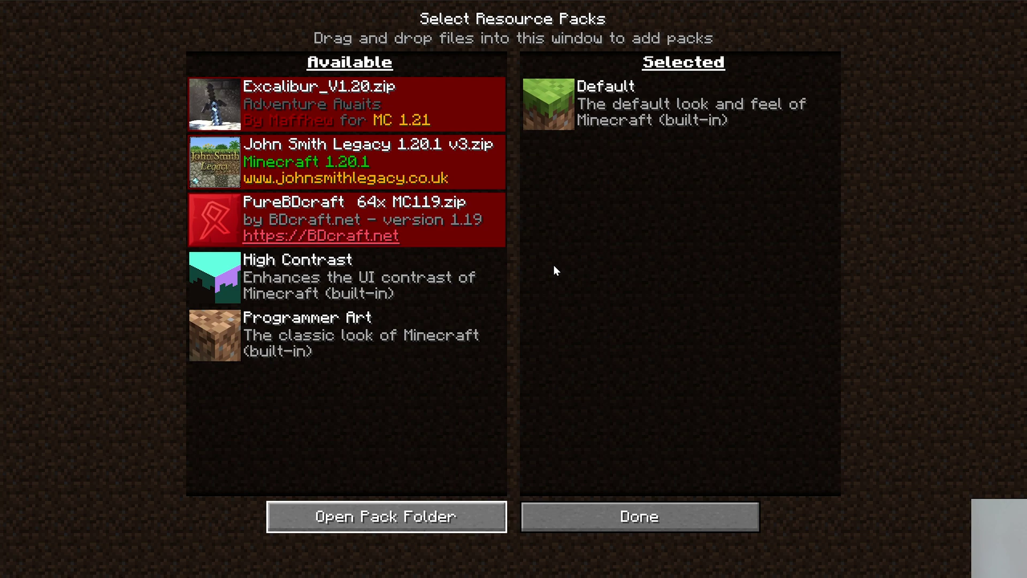
- Activate the John Smith Legacy 1.20.1 v3 pack despite its older version, apply it and return to the title screen
mouse_move(453, 181)
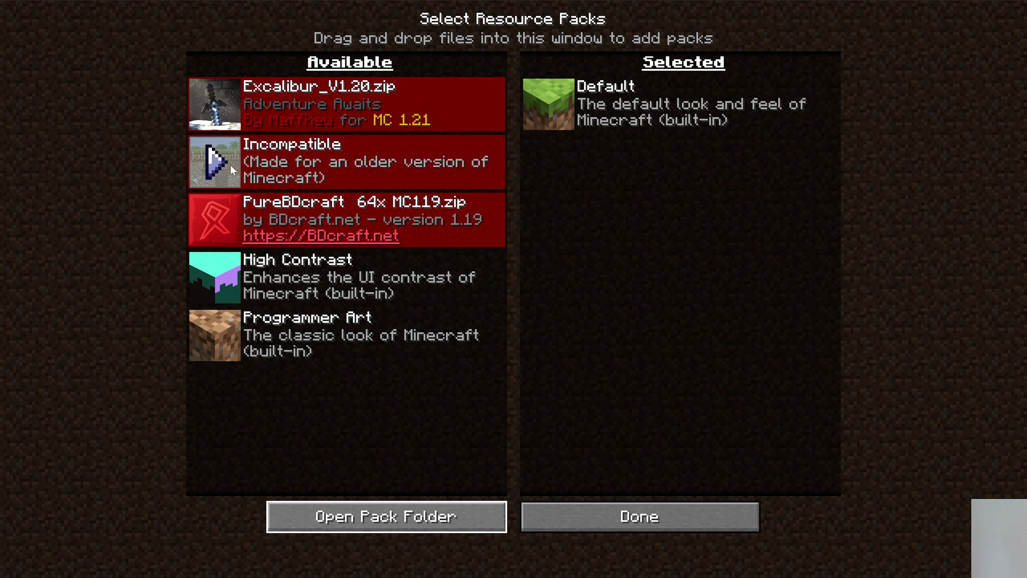
click(217, 160)
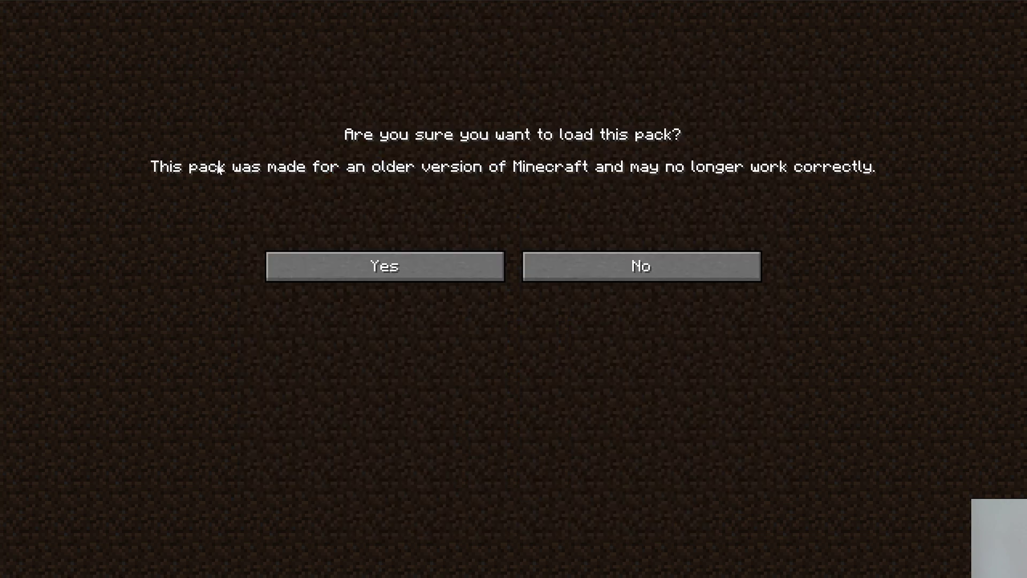
click(345, 279)
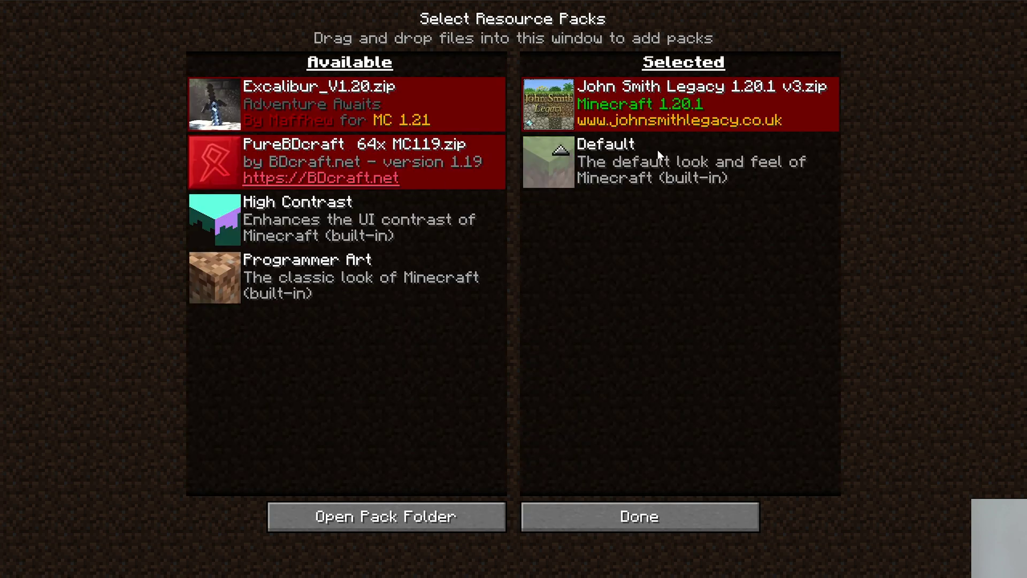
click(640, 516)
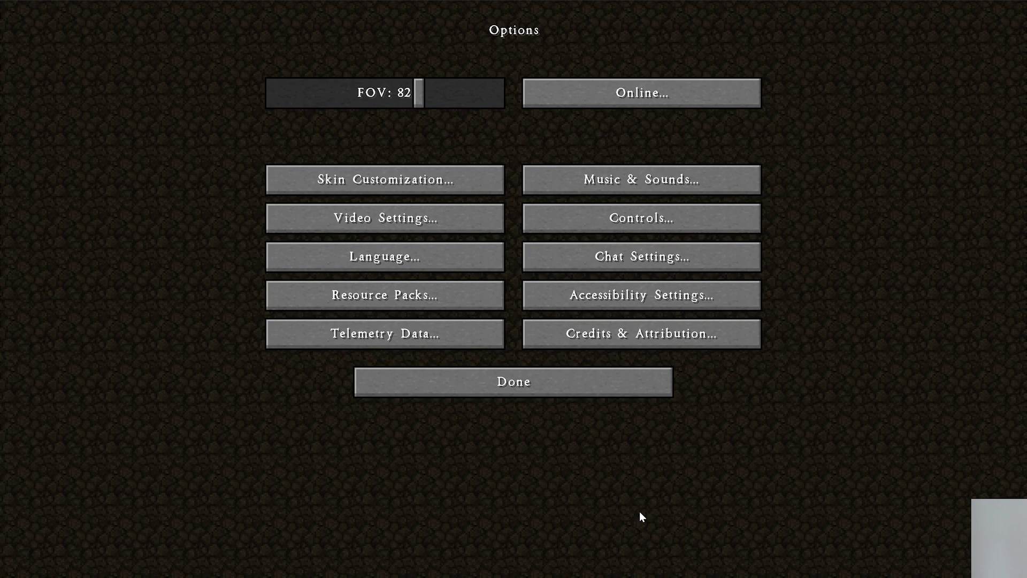
key(Escape)
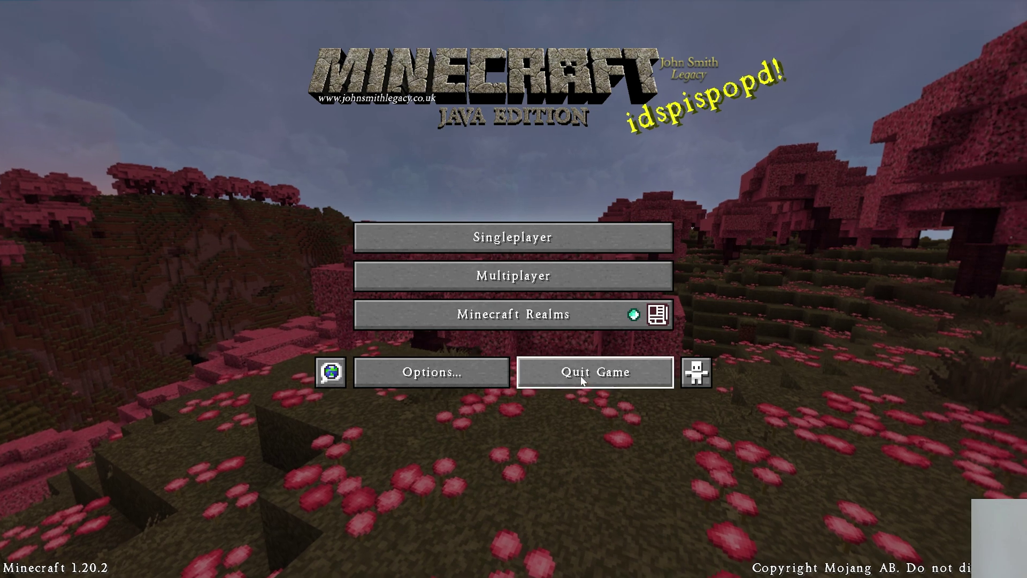
- Join the SimpleGameHosting.com multiplayer server, accepting the third-party online play caution
click(528, 277)
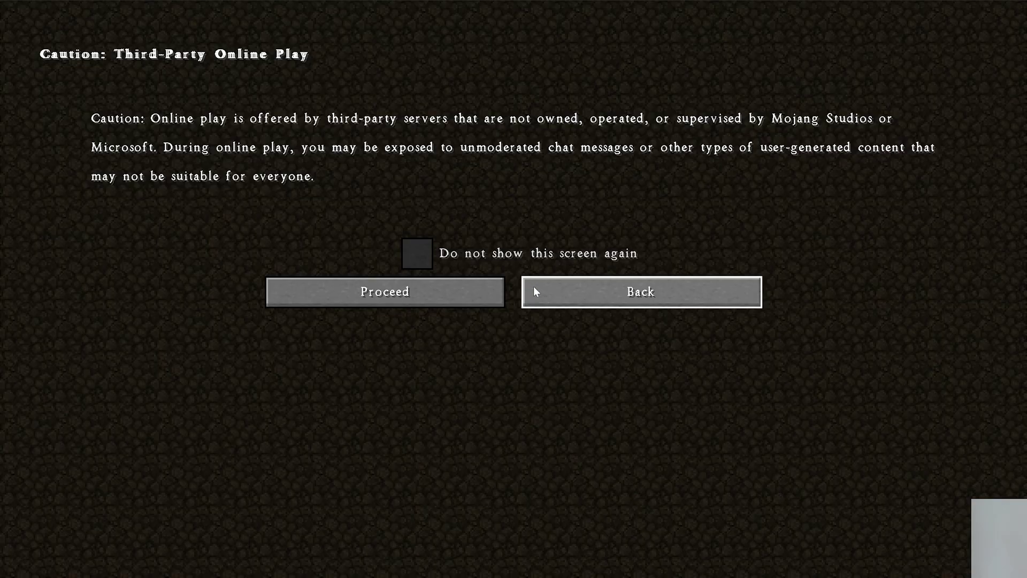
click(382, 300)
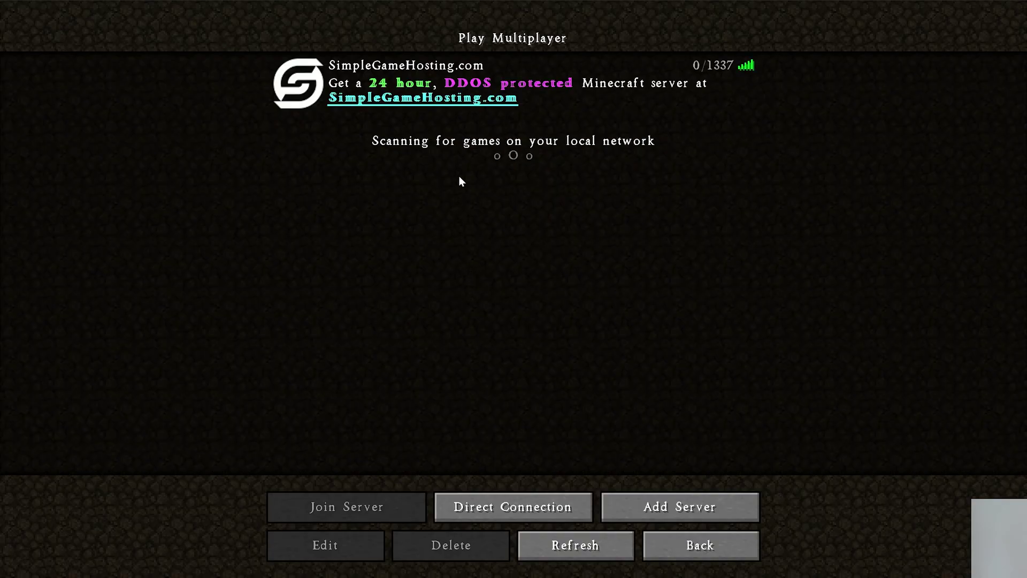
double_click(458, 102)
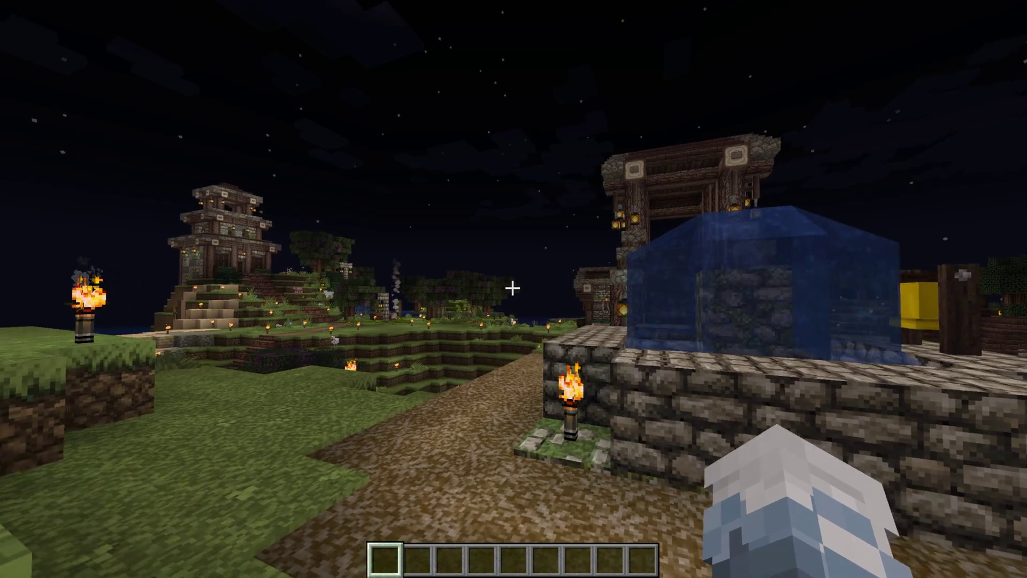
- Walk along the village path to examine the buildings and terrain with the John Smith Legacy textures
key(w)
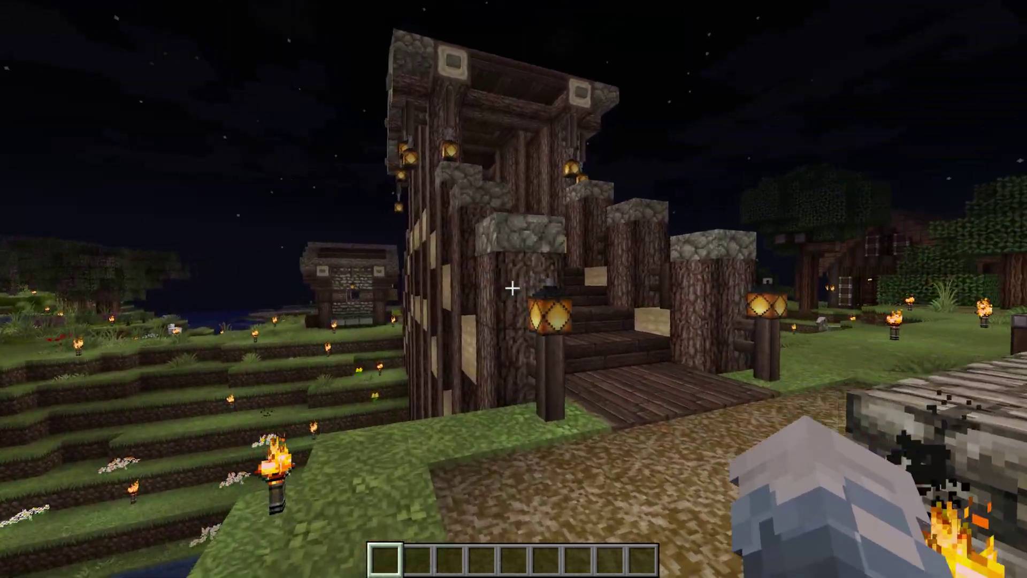
key(w)
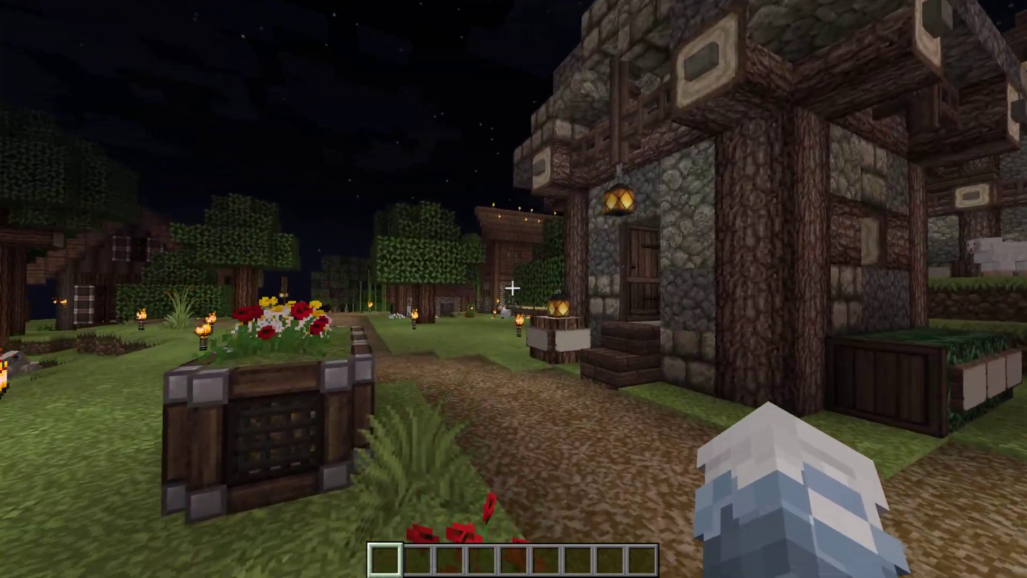
key(w)
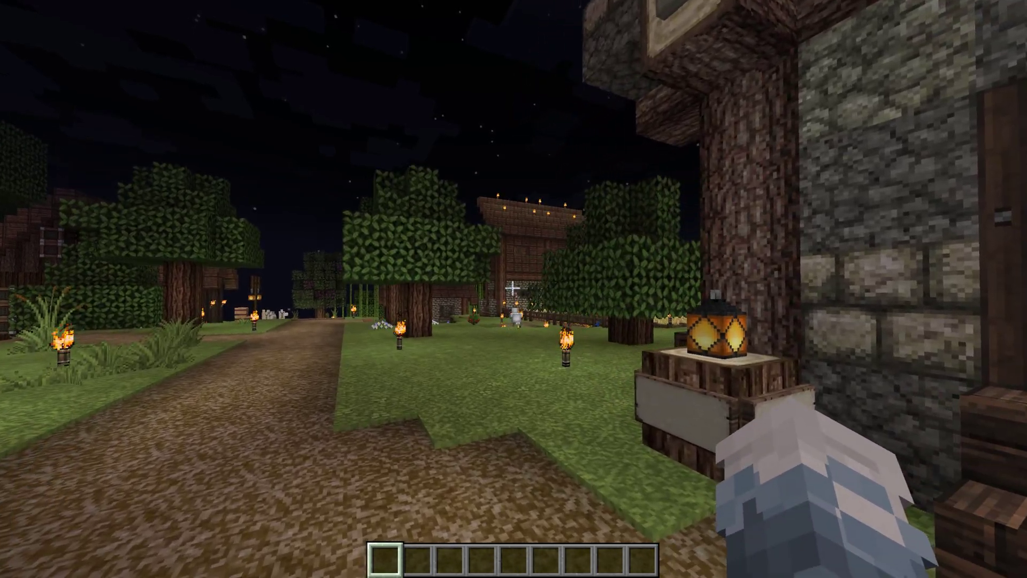
- Activate the PureBDcraft 64x MC119 resource pack from the in-game options, accepting that it was made for an older version
key(Escape)
click(492, 281)
click(484, 286)
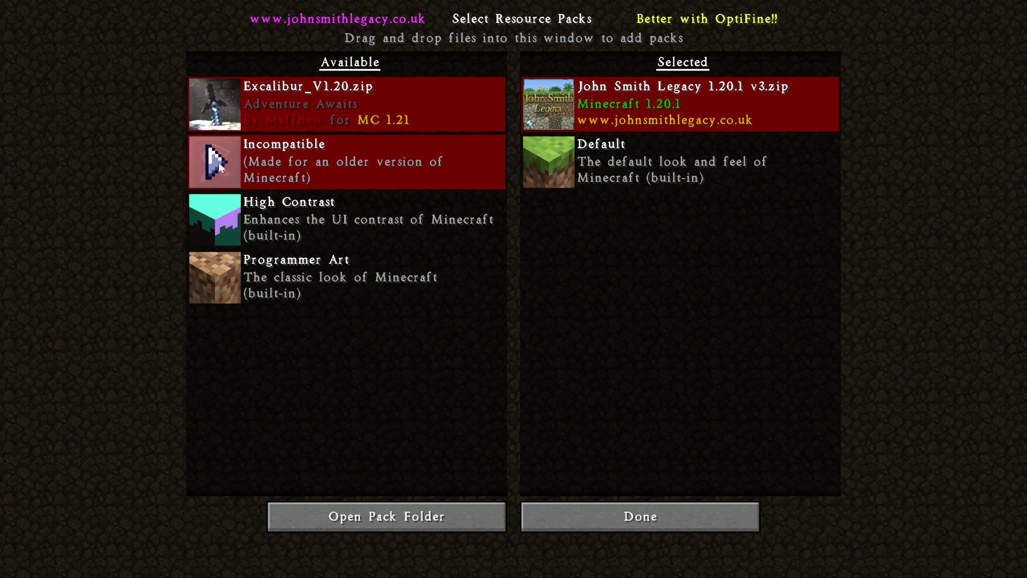
click(218, 166)
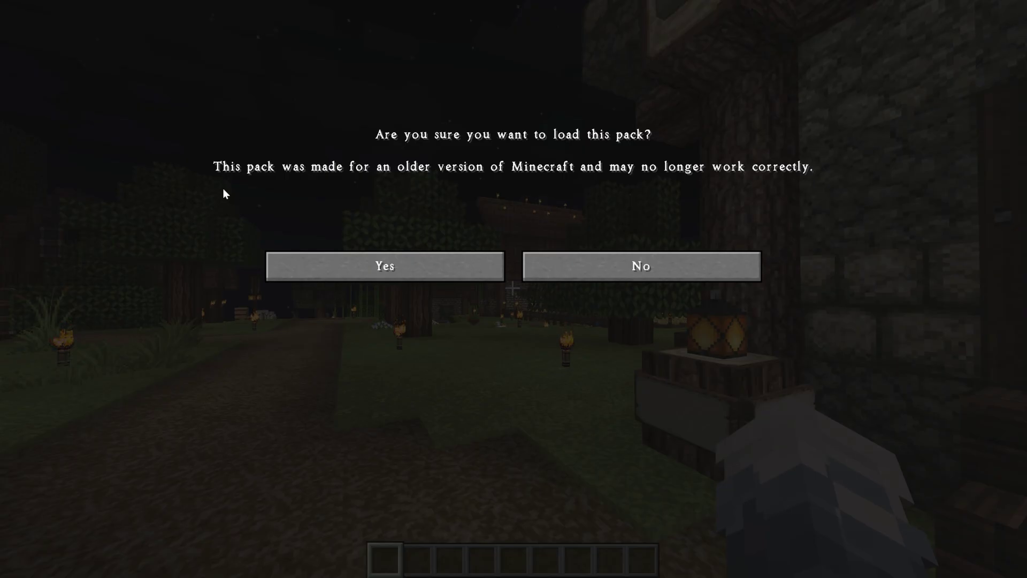
click(402, 269)
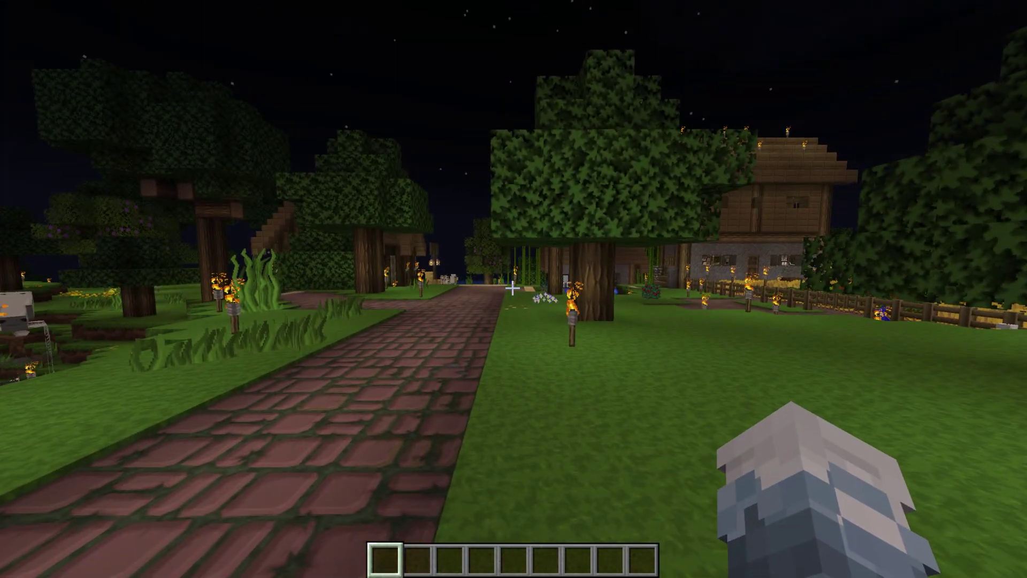
- Find the cherry sapling and bone meal in the creative inventory, put both into the hotbar and return to the world
key(e)
click(649, 167)
text(cher)
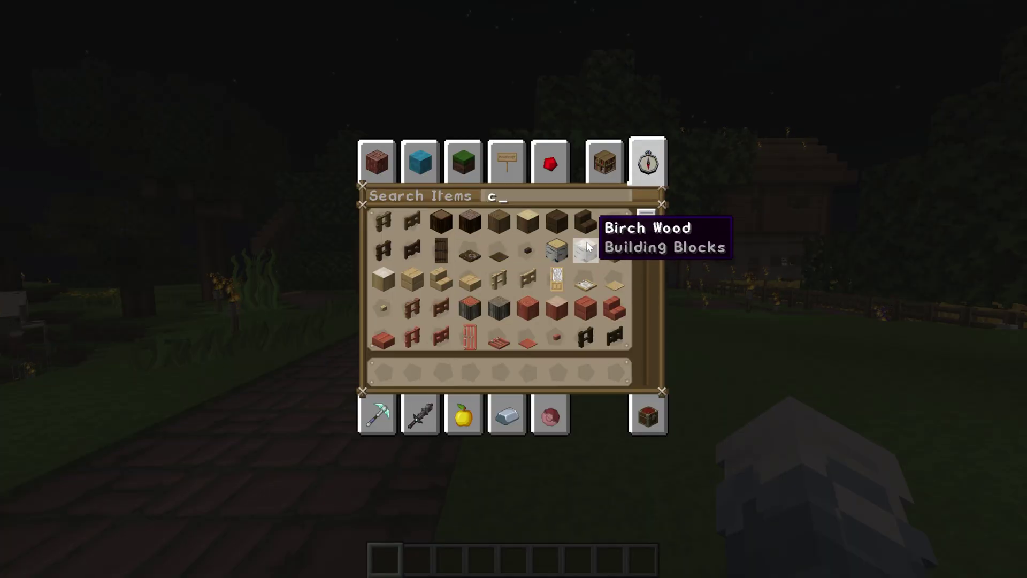
click(527, 249)
click(499, 370)
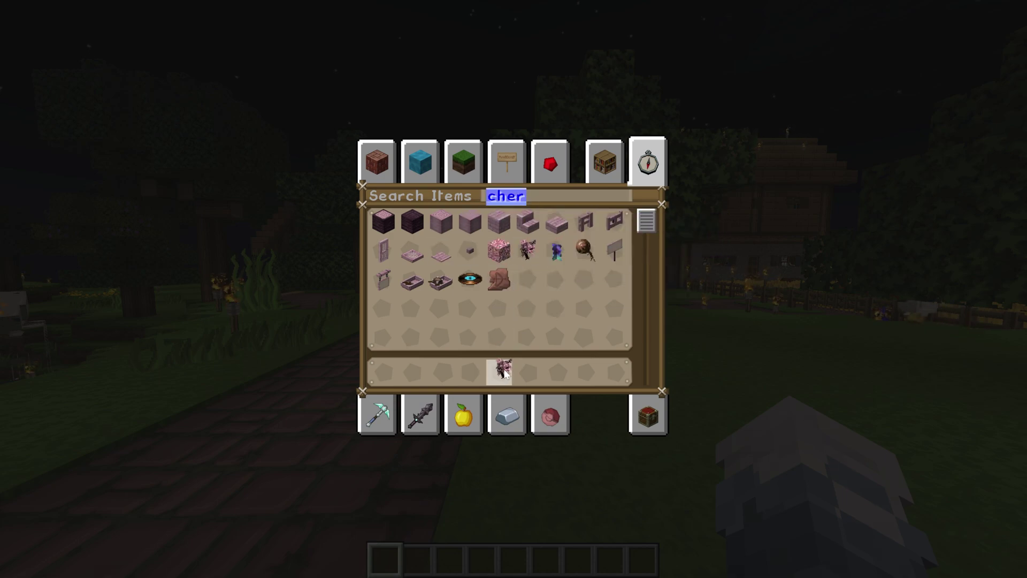
text(bone)
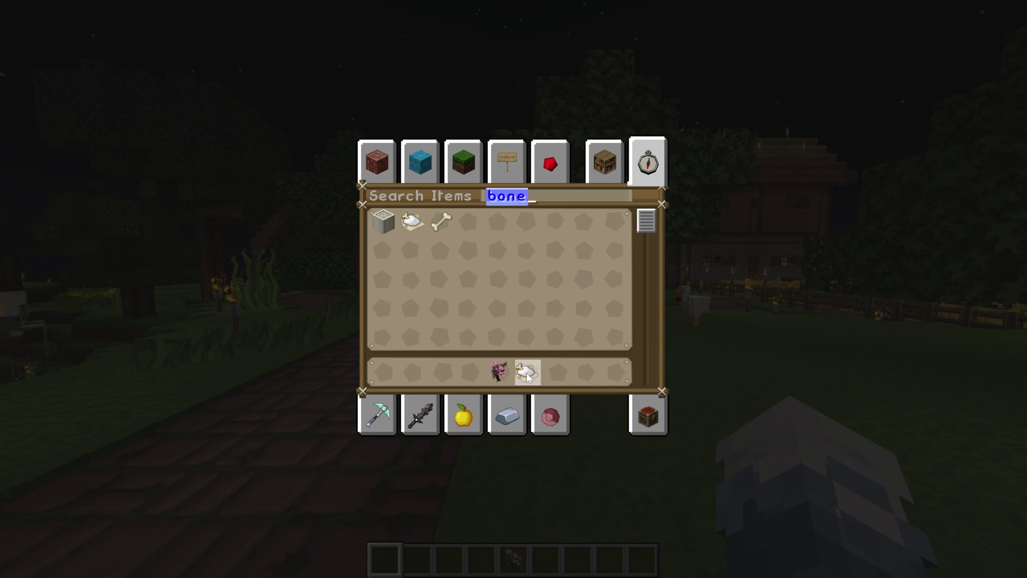
click(527, 374)
key(Escape)
- Plant the cherry sapling on the grass beside the brick path and grow it into a tree with bone meal
scroll(514, 289, down, 3)
scroll(513, 289, down, 1)
right_click(512, 289)
scroll(513, 289, up, 1)
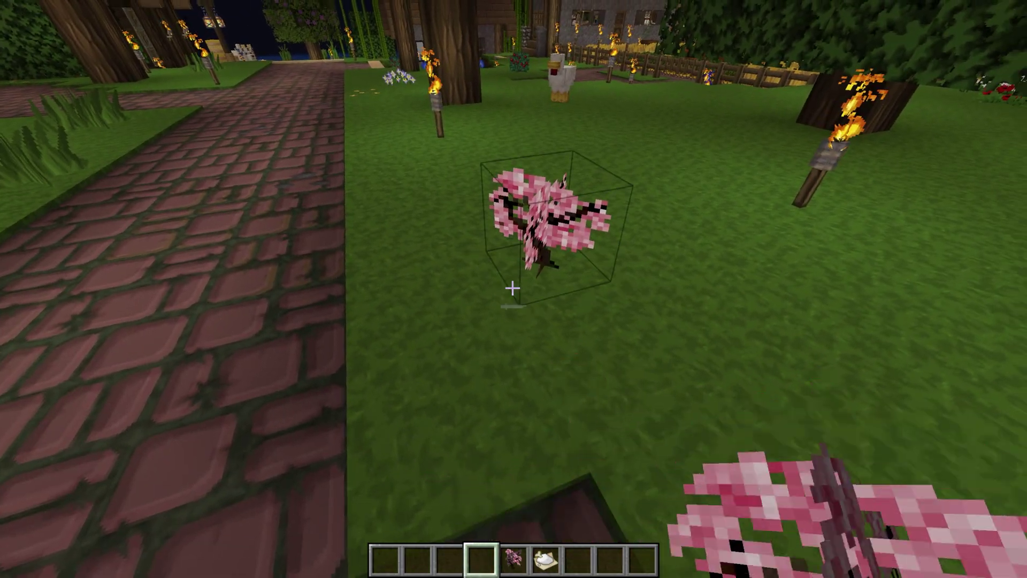
scroll(513, 289, down, 2)
right_click(512, 289)
right_click(513, 289)
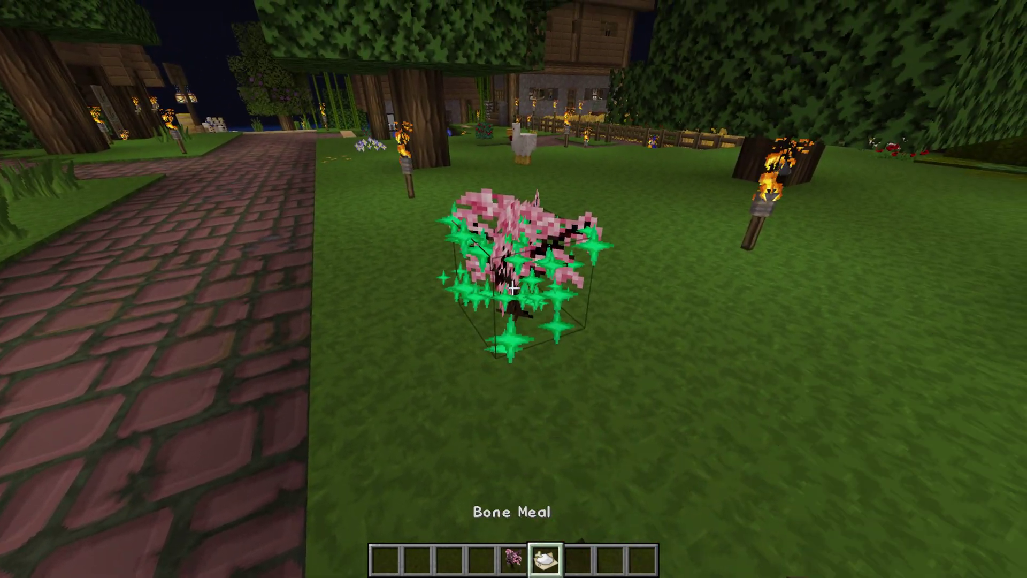
right_click(513, 289)
- Walk around the grown cherry tree to examine its blossoms, trunk and surroundings with the PureBDcraft textures
key(s)
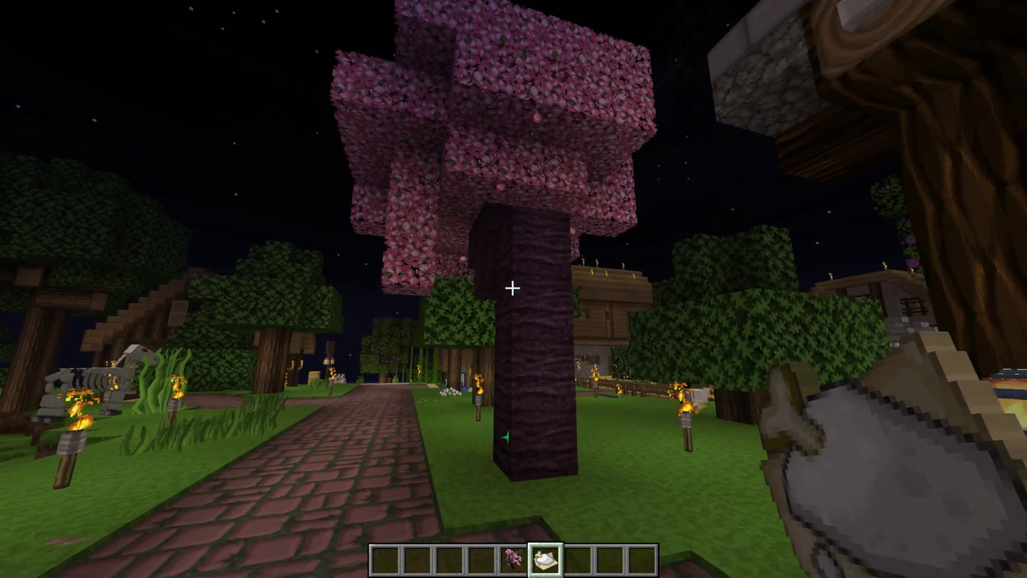
key(w)
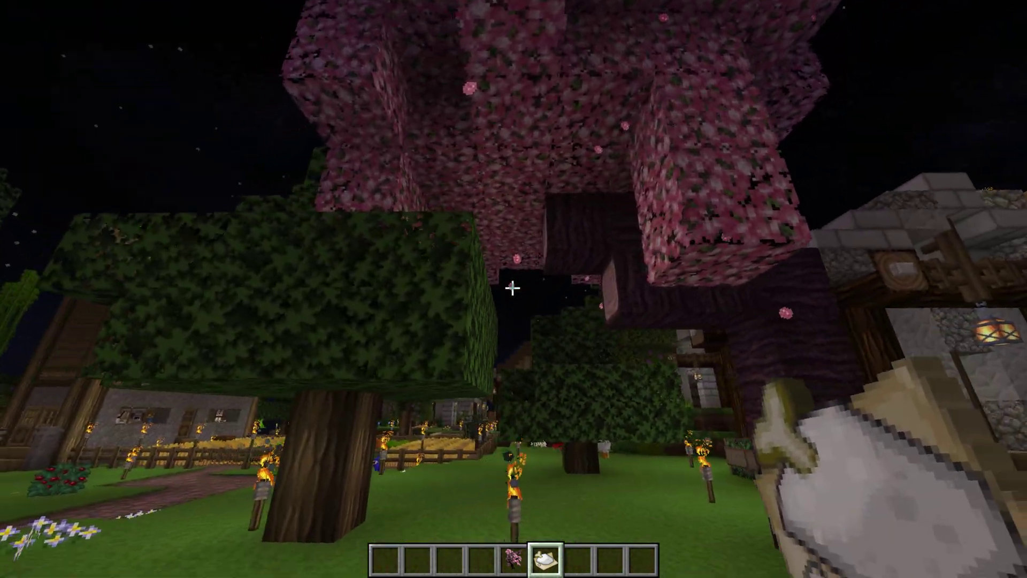
key(a)
key(s)
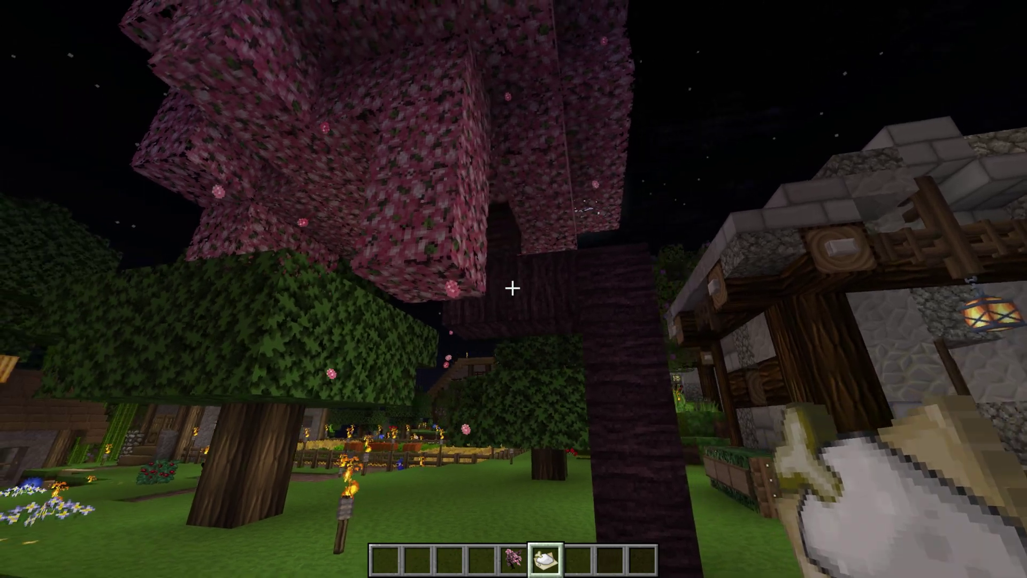
key(s)
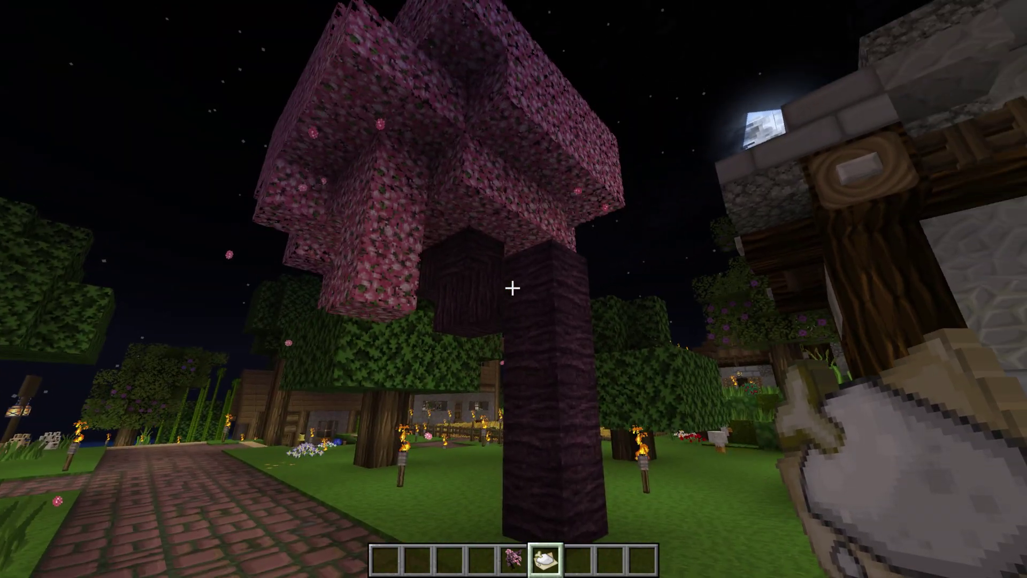
- Set the world time to day with the /time set command
text(/tein)
key(BackSpace)
key(BackSpace)
key(BackSpace)
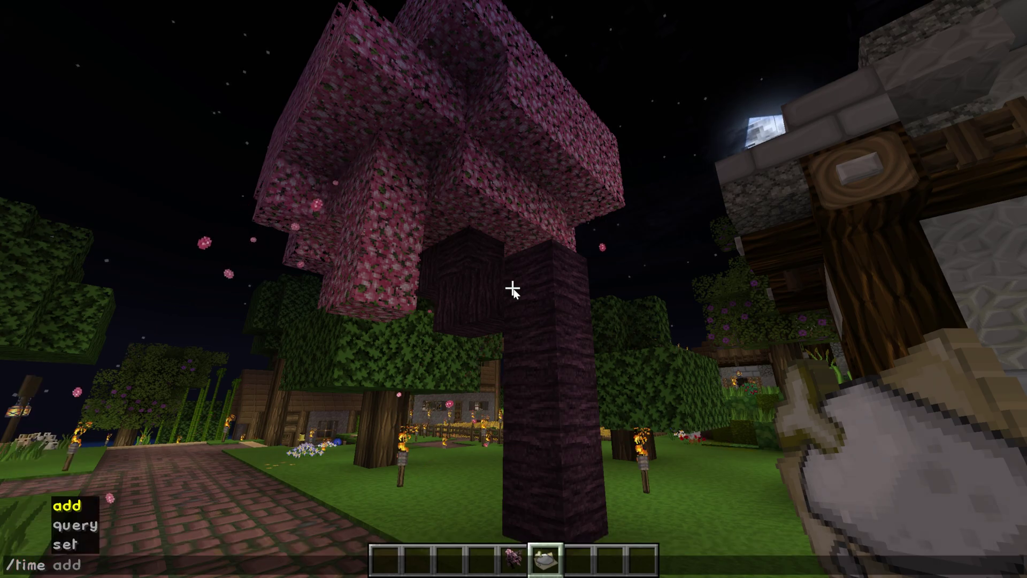
text(ime set d)
key(Return)
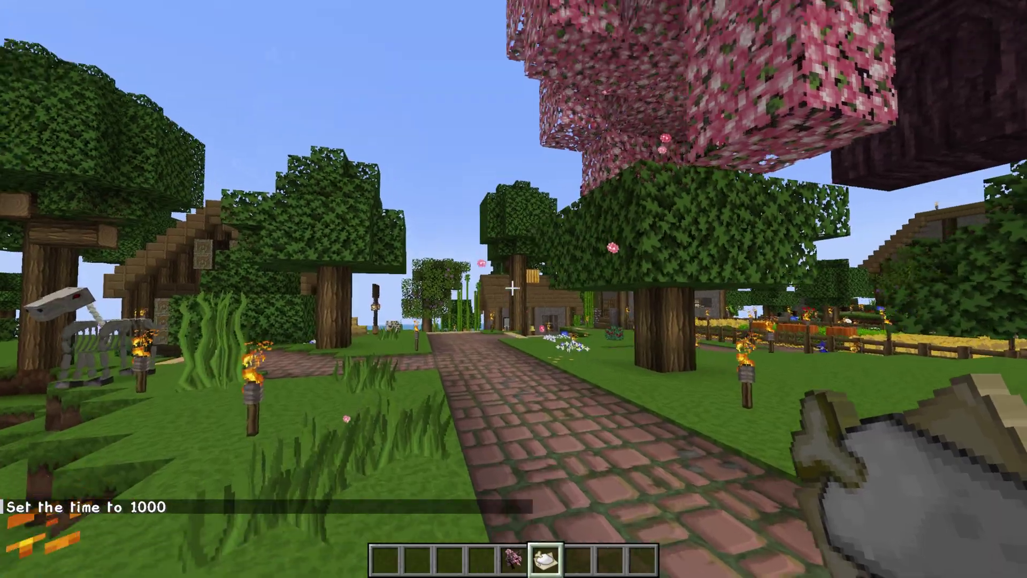
- Remove the PureBDcraft and John Smith Legacy packs from the selected resource packs, leaving only Default
key(Escape)
click(451, 292)
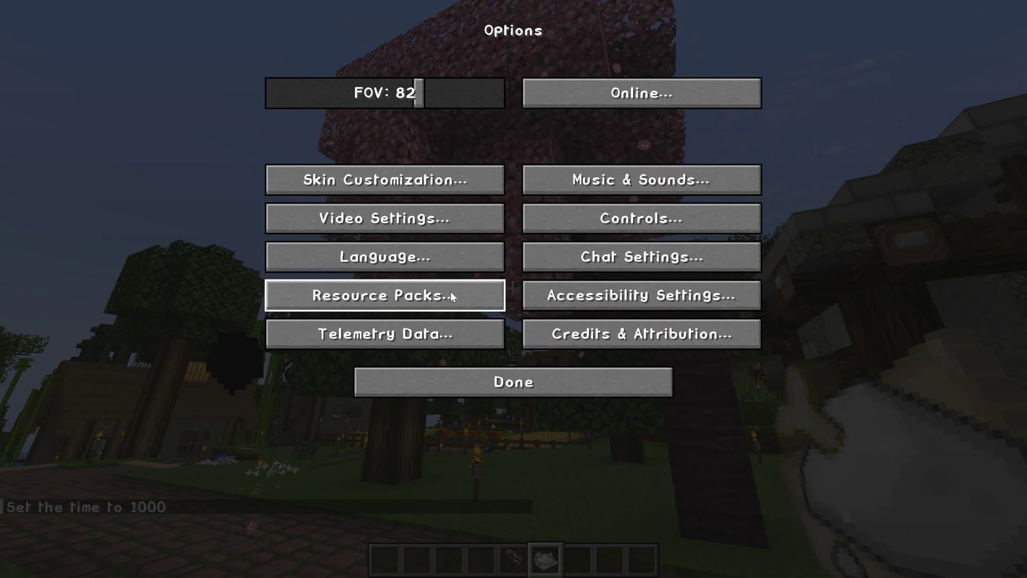
click(394, 294)
click(543, 99)
click(542, 119)
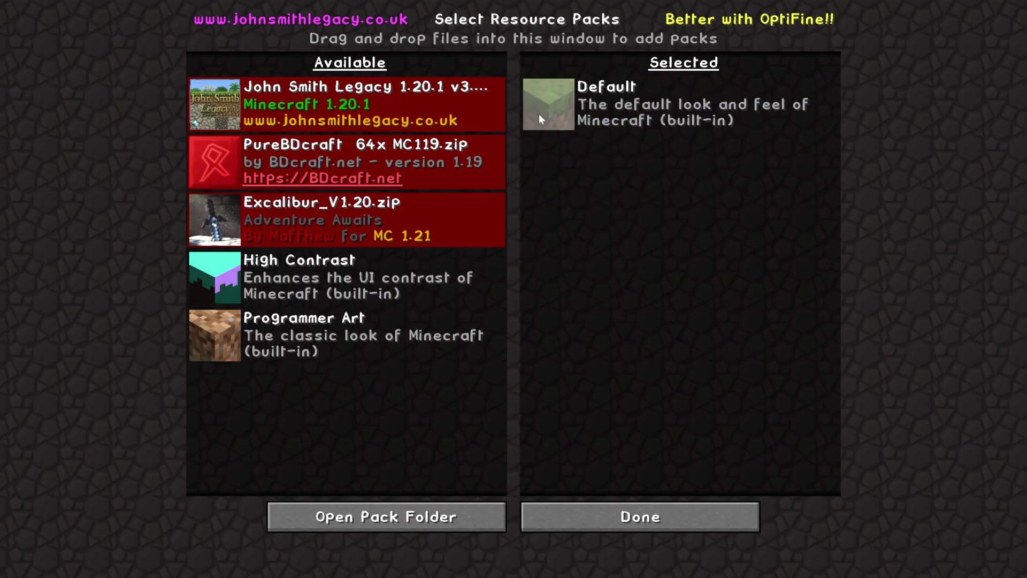
- Activate the Excalibur_V1.20 pack despite its older version, apply it and return to the game
click(214, 220)
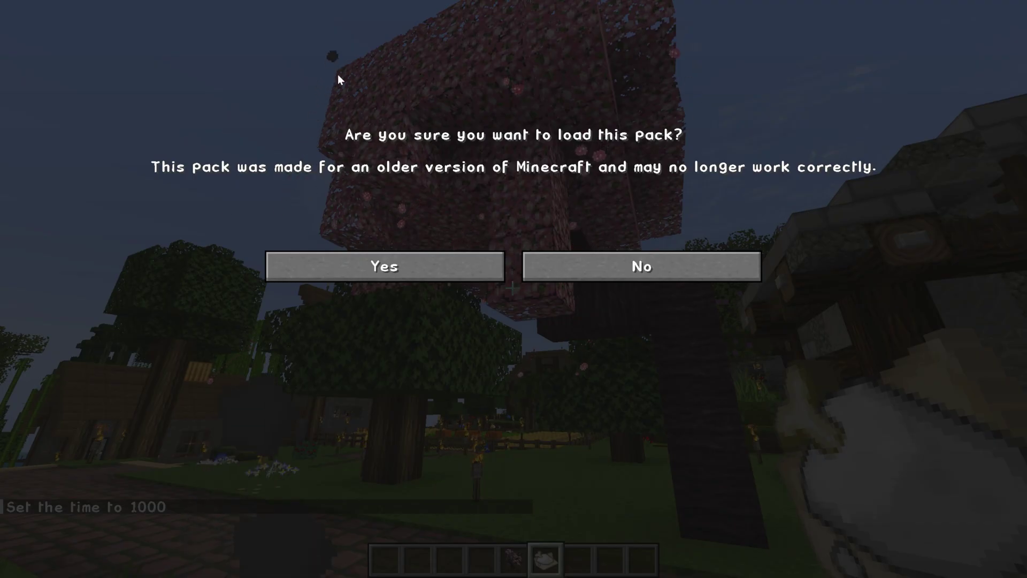
click(422, 267)
click(621, 519)
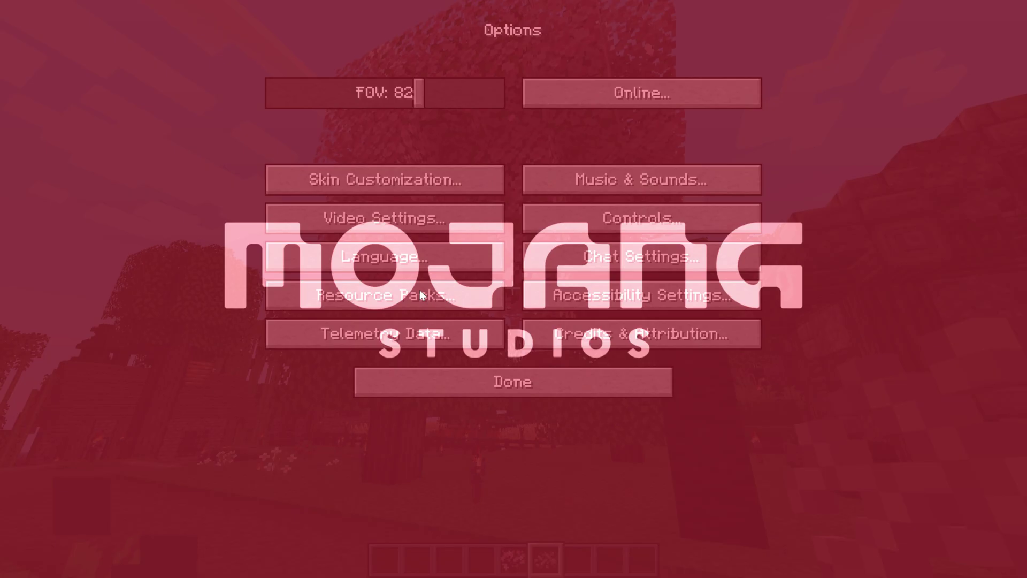
key(Escape)
- Walk past the cherry tree and along the village path to examine the houses and terrain with the Excalibur textures
key(w)
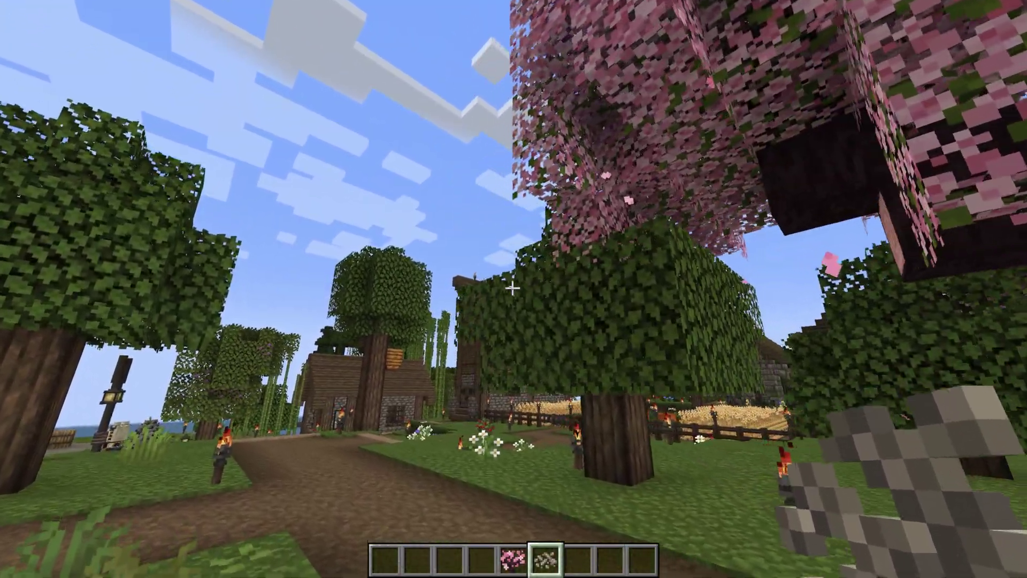
key(w)
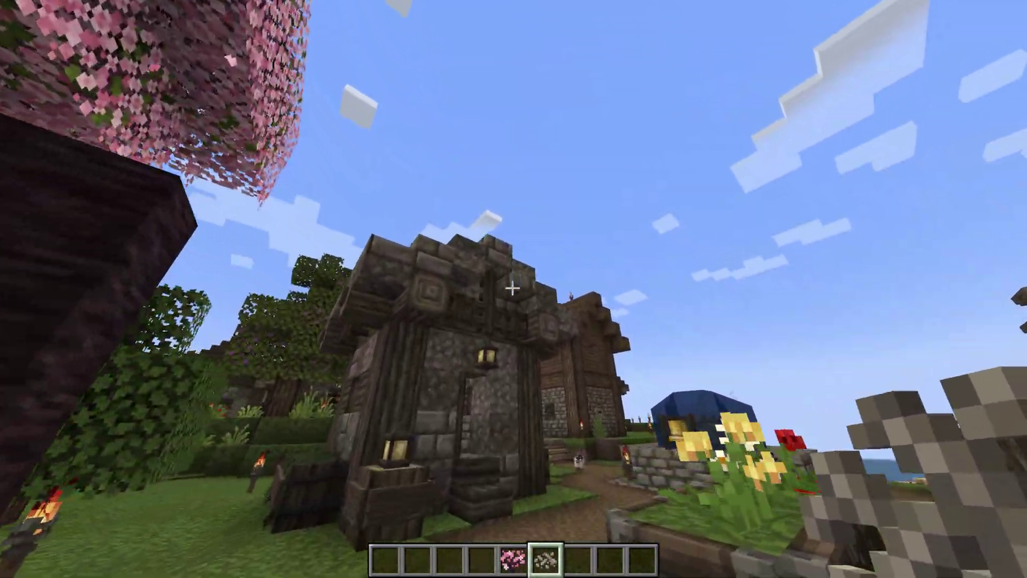
key(w)
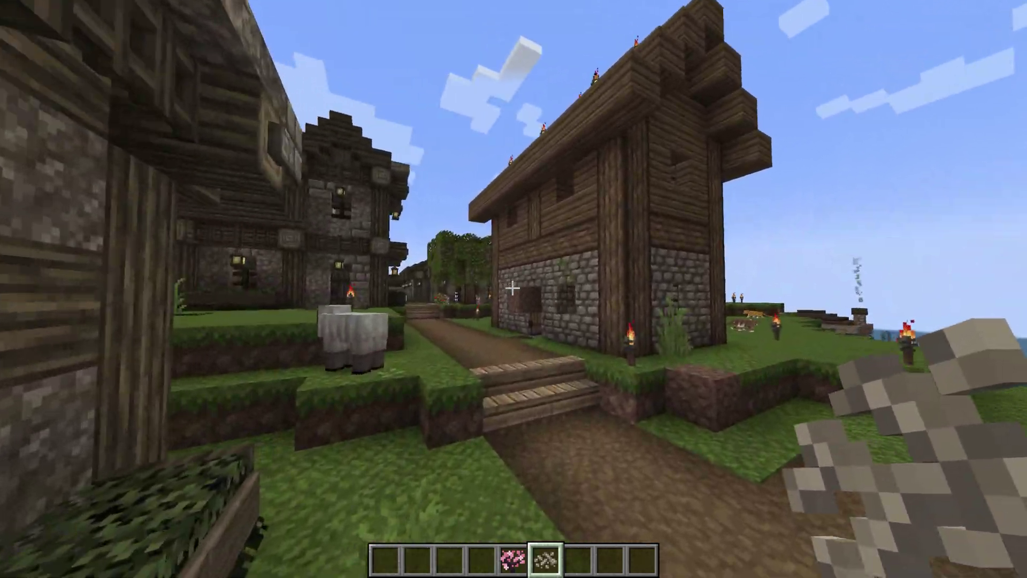
key(w)
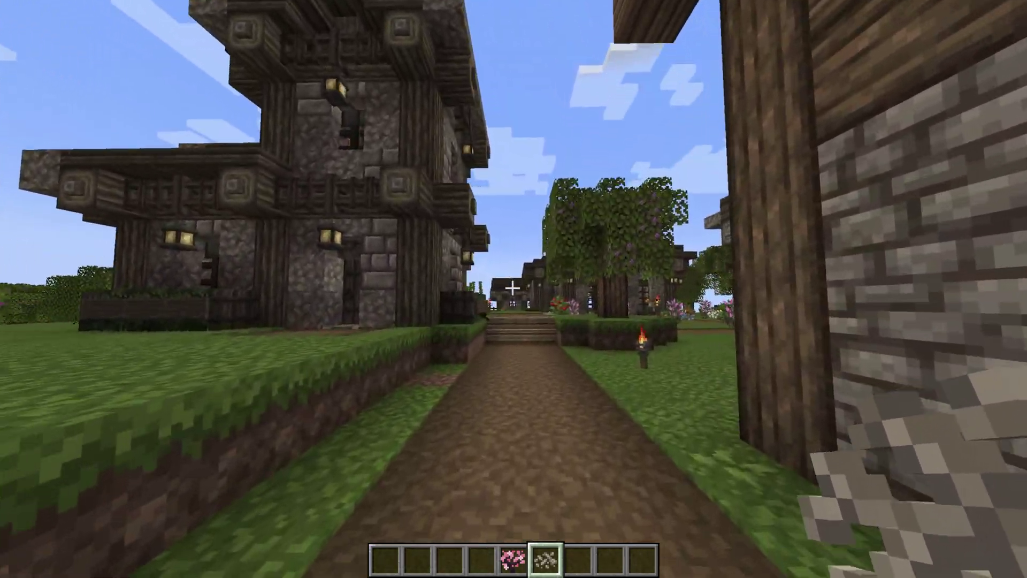